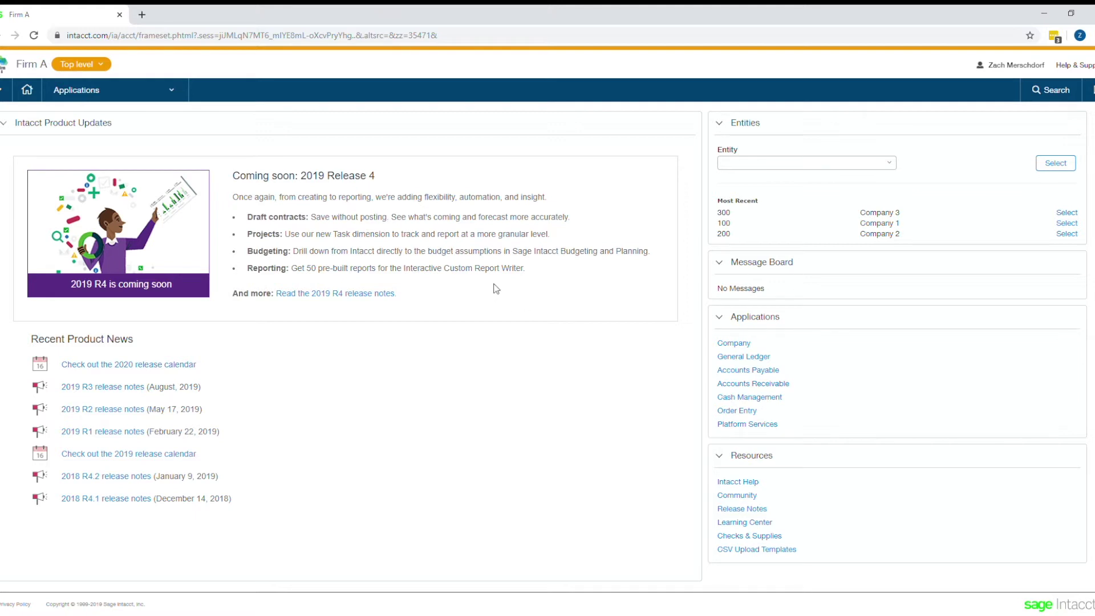
Go to the Reports Center through the Applications menu's Reports submenu.
{"action": "left_click", "coordinate": [174, 91]}
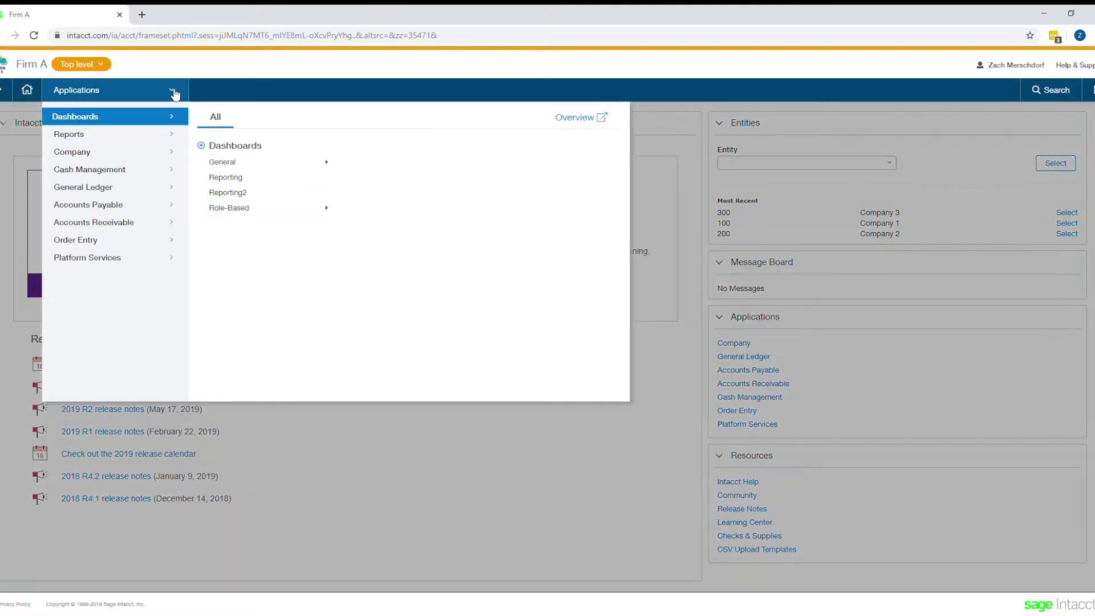
{"action": "mouse_move", "coordinate": [137, 140]}
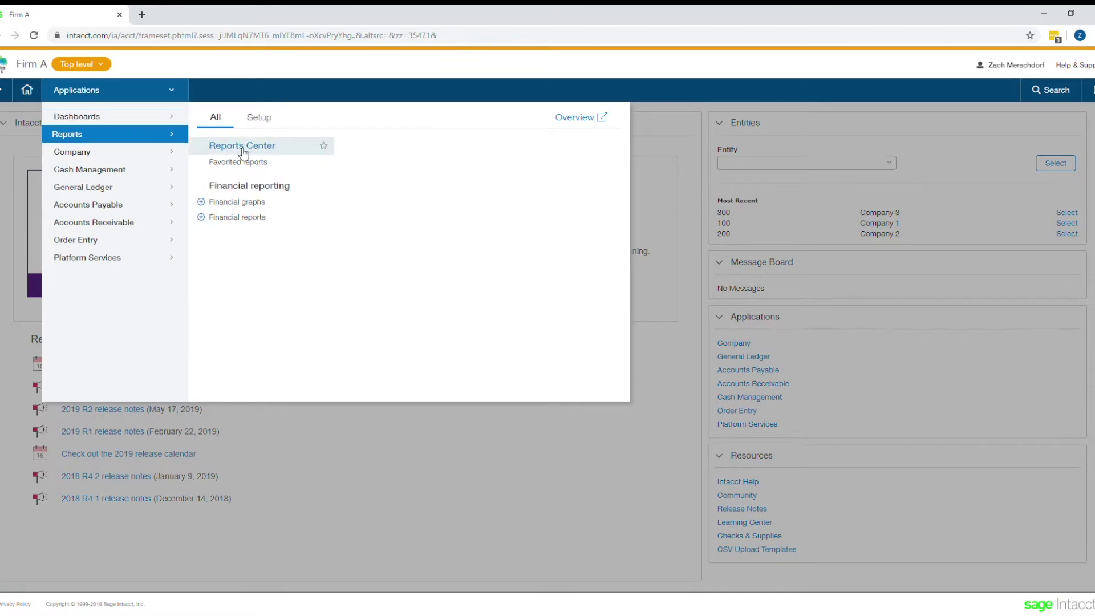
{"action": "left_click", "coordinate": [264, 152]}
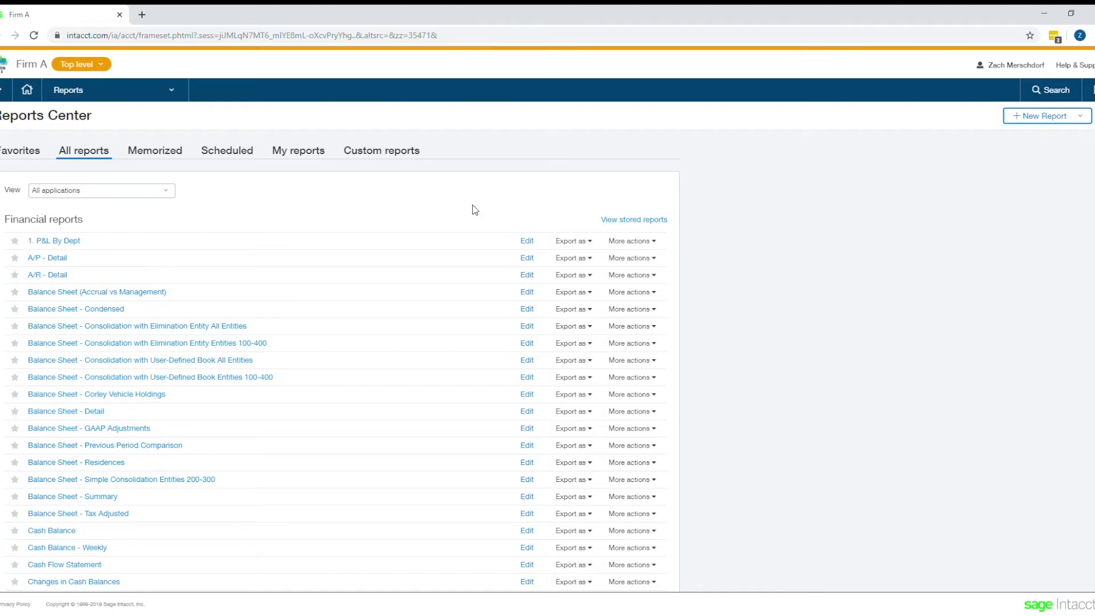
Scroll down the Financial reports list and edit the Profit and Loss - Summary report.
{"action": "scroll", "coordinate": [152, 334], "scroll_direction": "down", "scroll_amount": 5}
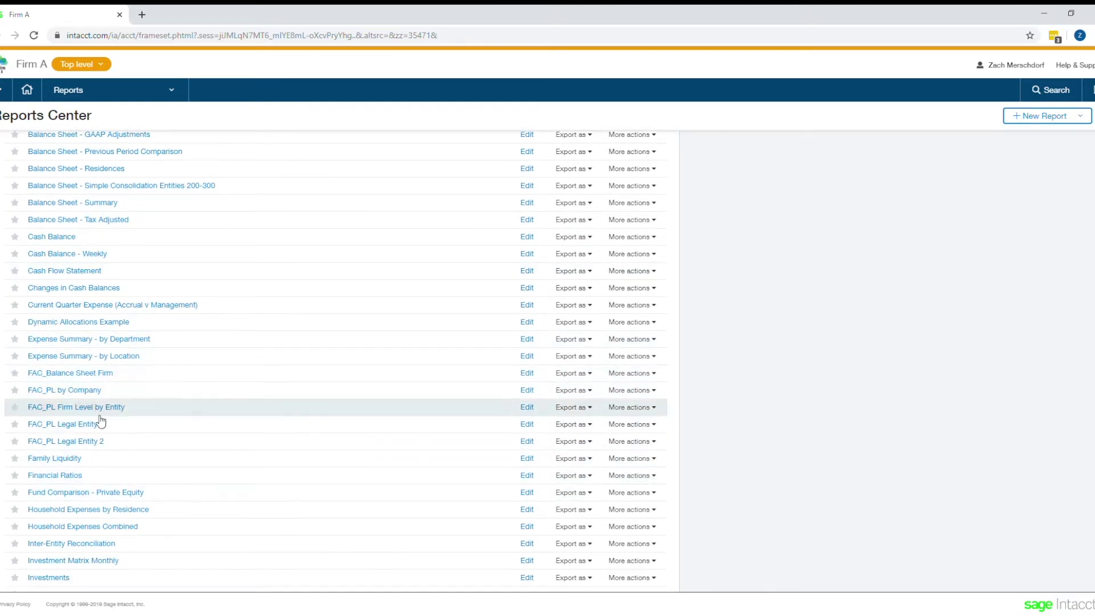
{"action": "scroll", "coordinate": [218, 445], "scroll_direction": "down", "scroll_amount": 2}
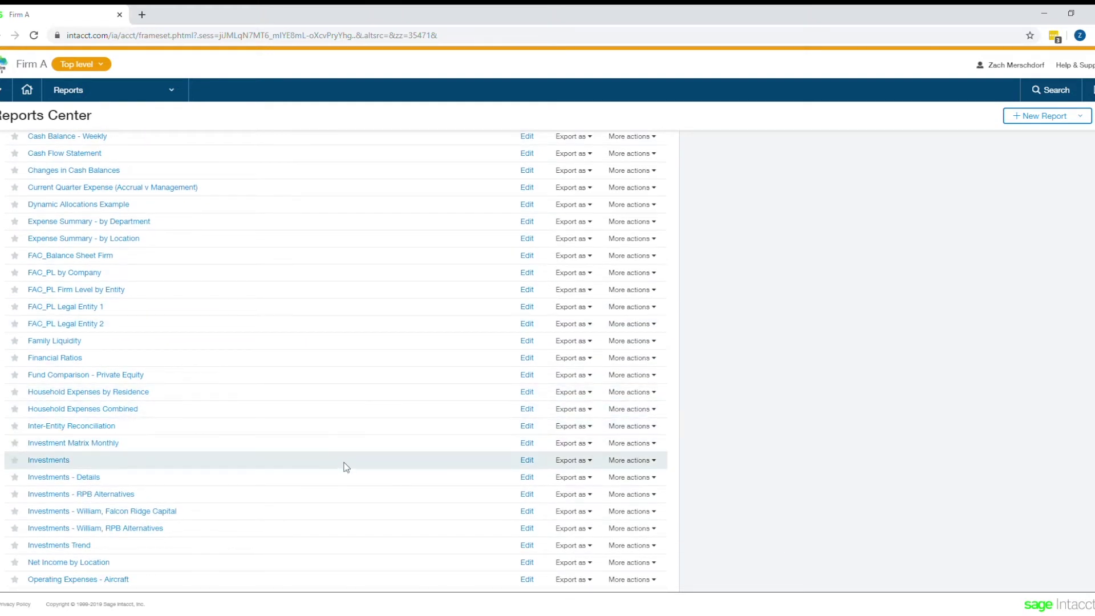
{"action": "scroll", "coordinate": [342, 450], "scroll_direction": "down", "scroll_amount": 5}
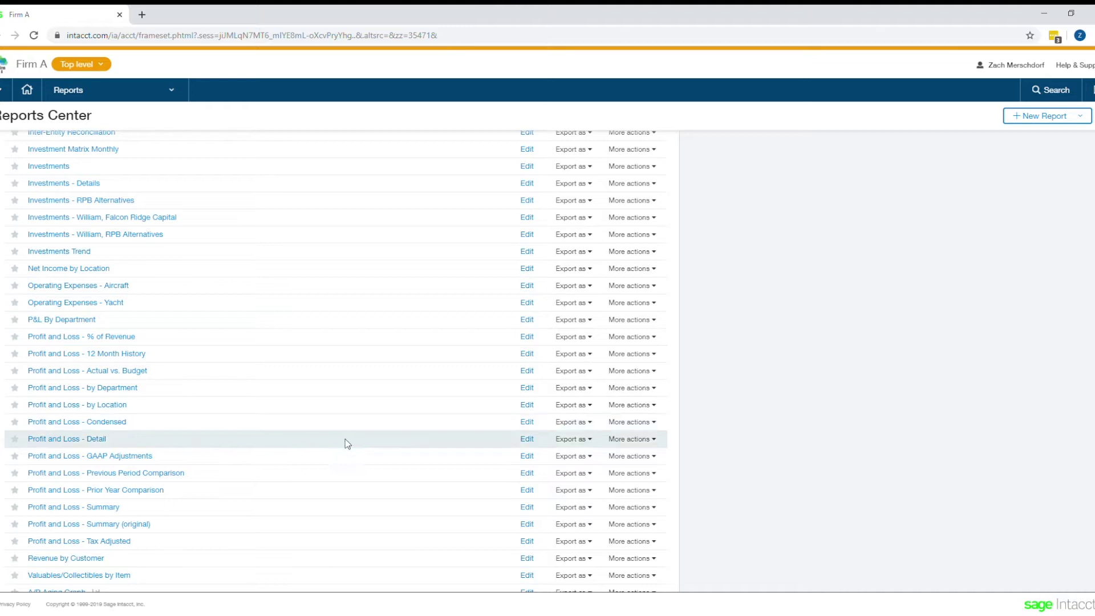
{"action": "left_click", "coordinate": [526, 507]}
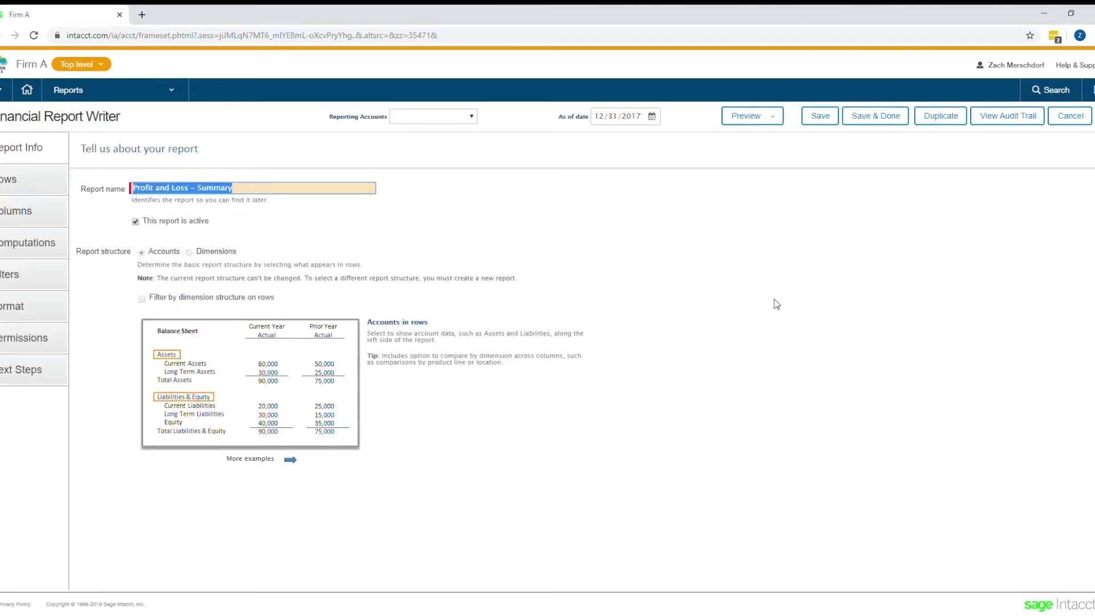
Duplicate the report under the name 'Profit and Loss YTD by Department'.
{"action": "left_click", "coordinate": [928, 119]}
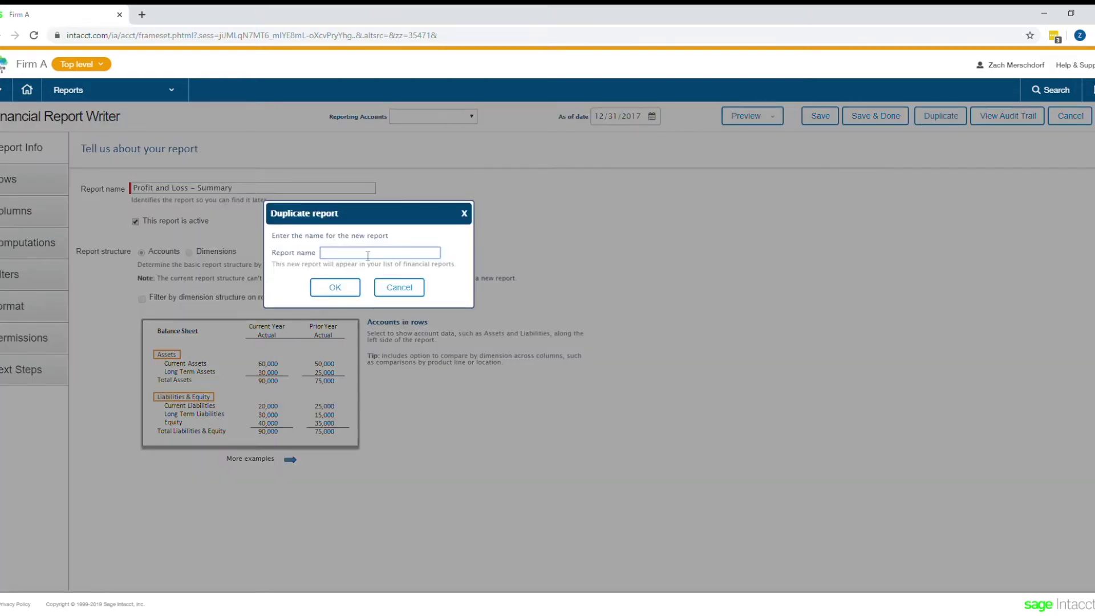
{"action": "type", "text": "Profit and Loss YTD by Department"}
{"action": "left_click", "coordinate": [345, 285]}
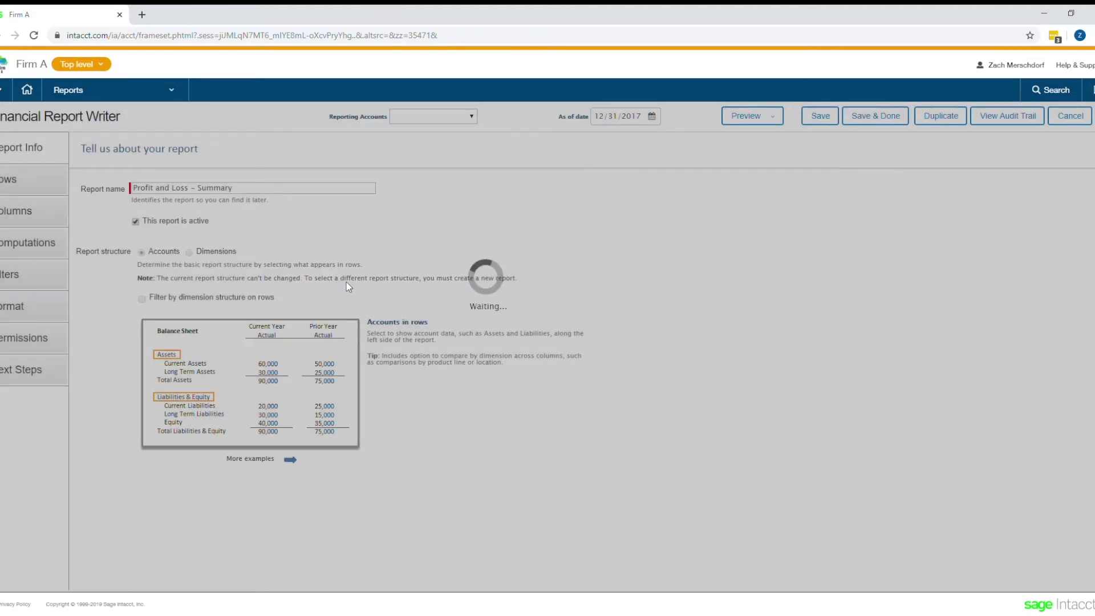
Edit the new Profit and Loss YTD by Department report in the Financial Report Writer.
{"action": "scroll", "coordinate": [264, 344], "scroll_direction": "down", "scroll_amount": 11}
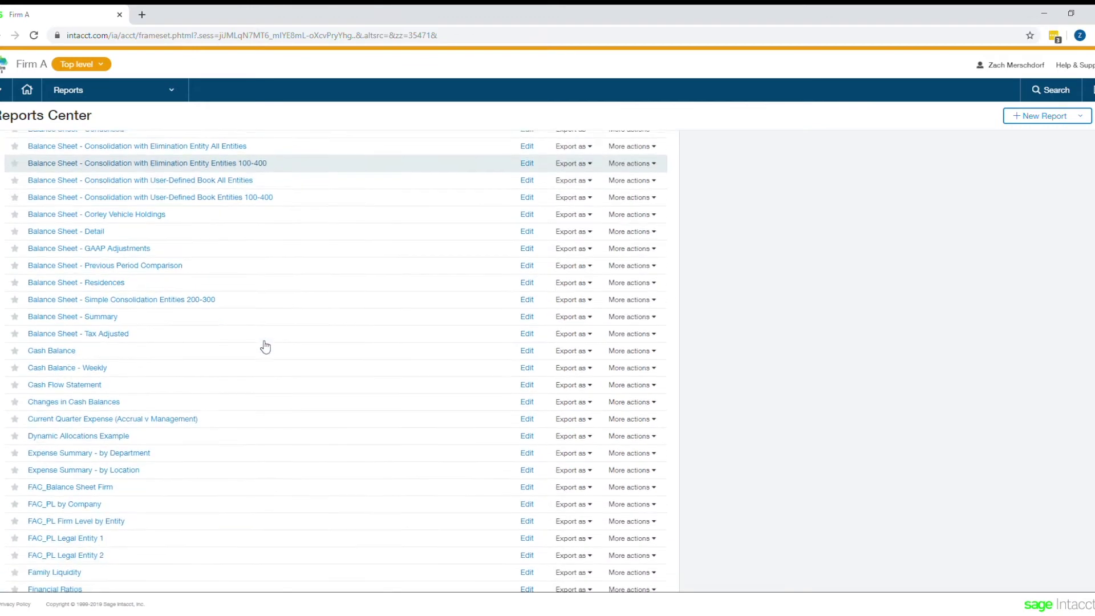
{"action": "scroll", "coordinate": [264, 345], "scroll_direction": "down", "scroll_amount": 3}
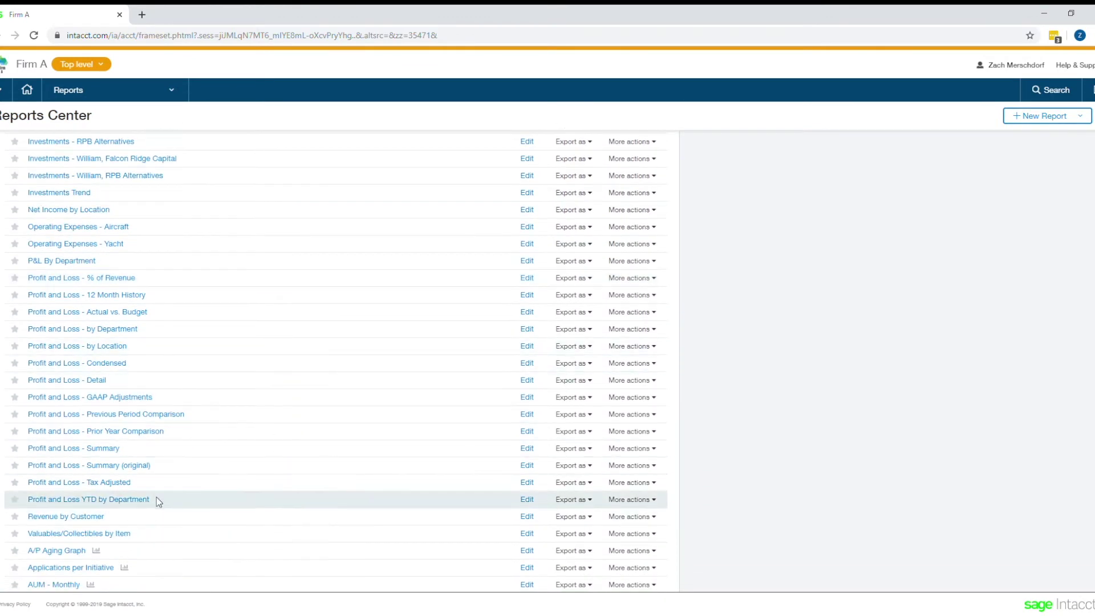
{"action": "left_click", "coordinate": [526, 500]}
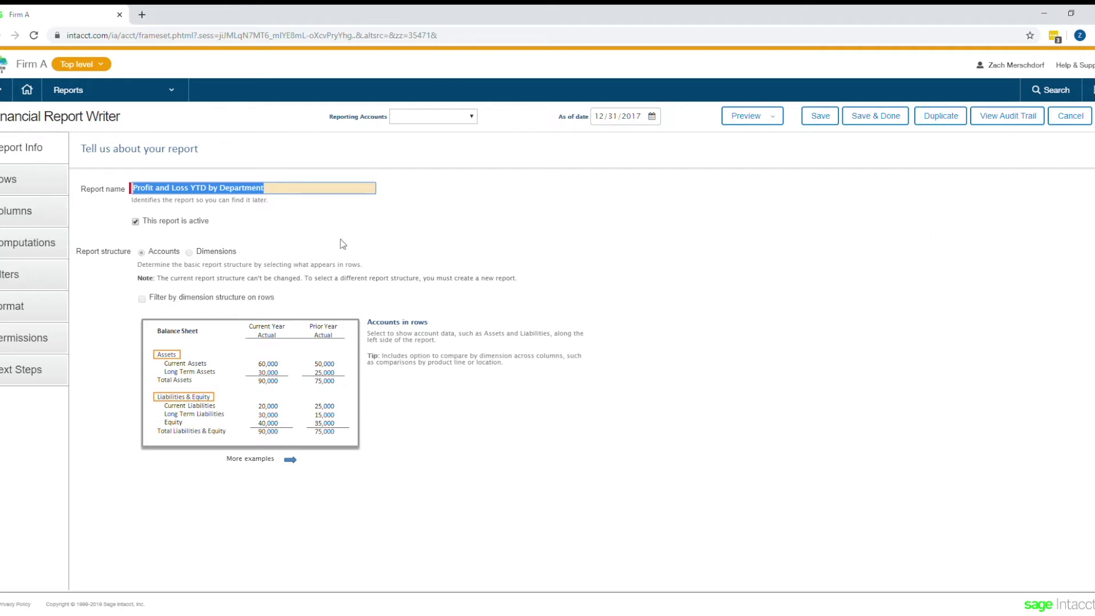
{"action": "left_click", "coordinate": [322, 229]}
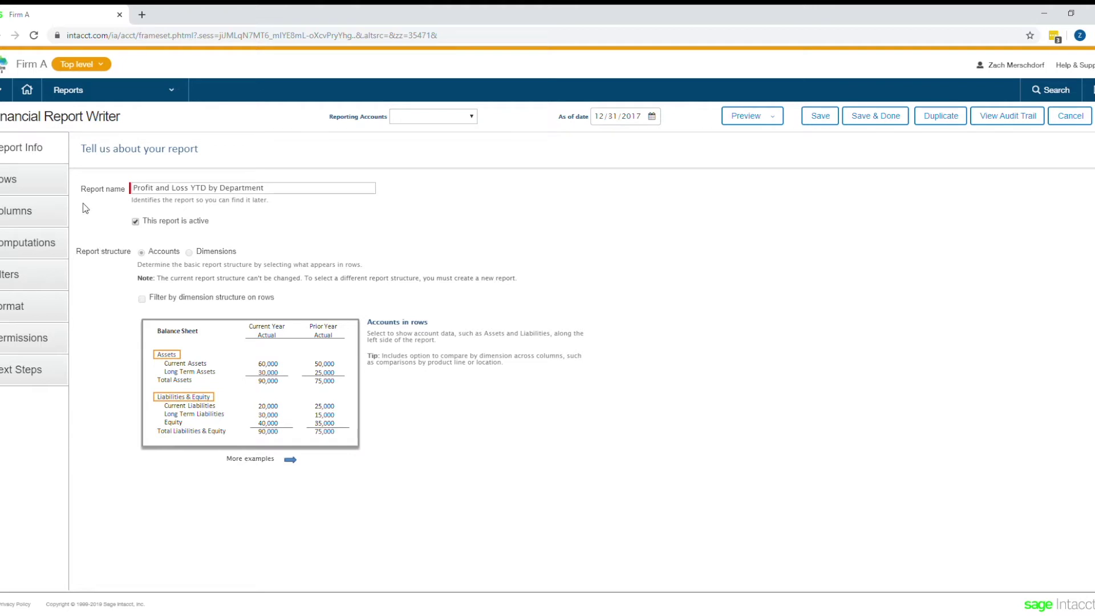
Review the row definitions, from Net Income (Loss) down through the account groups at Summary detail.
{"action": "left_click", "coordinate": [51, 191]}
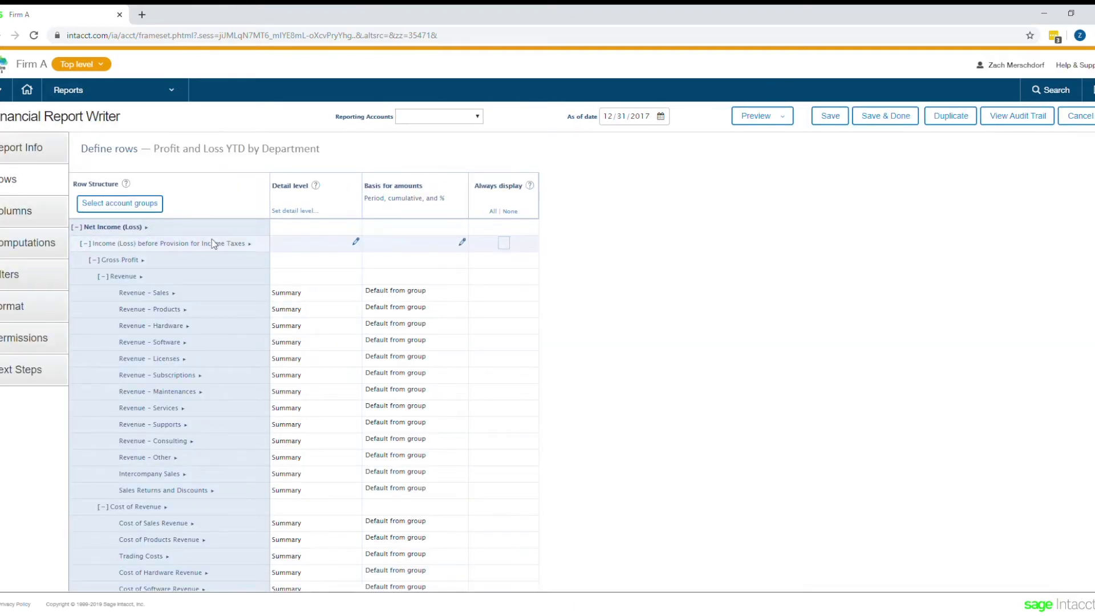
{"action": "scroll", "coordinate": [324, 287], "scroll_direction": "down", "scroll_amount": 10}
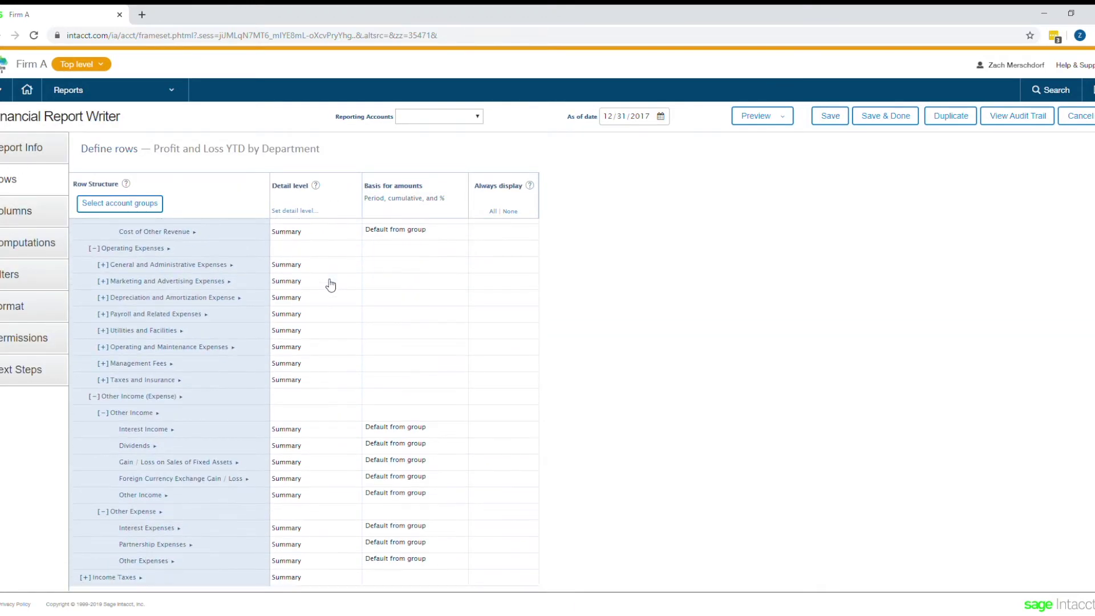
{"action": "scroll", "coordinate": [251, 440], "scroll_direction": "up", "scroll_amount": 10}
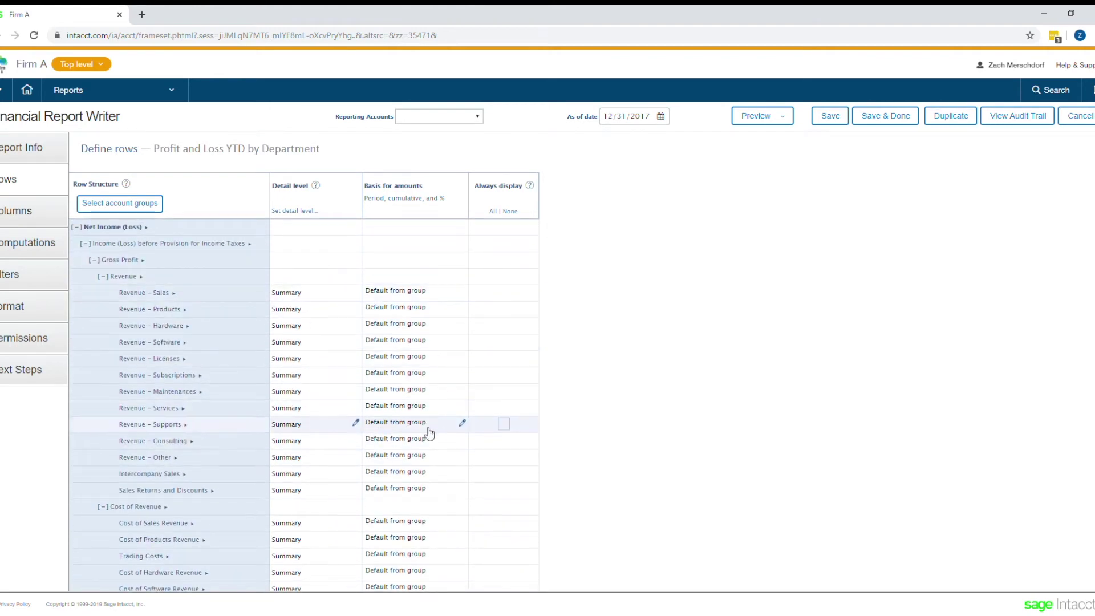
{"action": "left_click", "coordinate": [758, 115]}
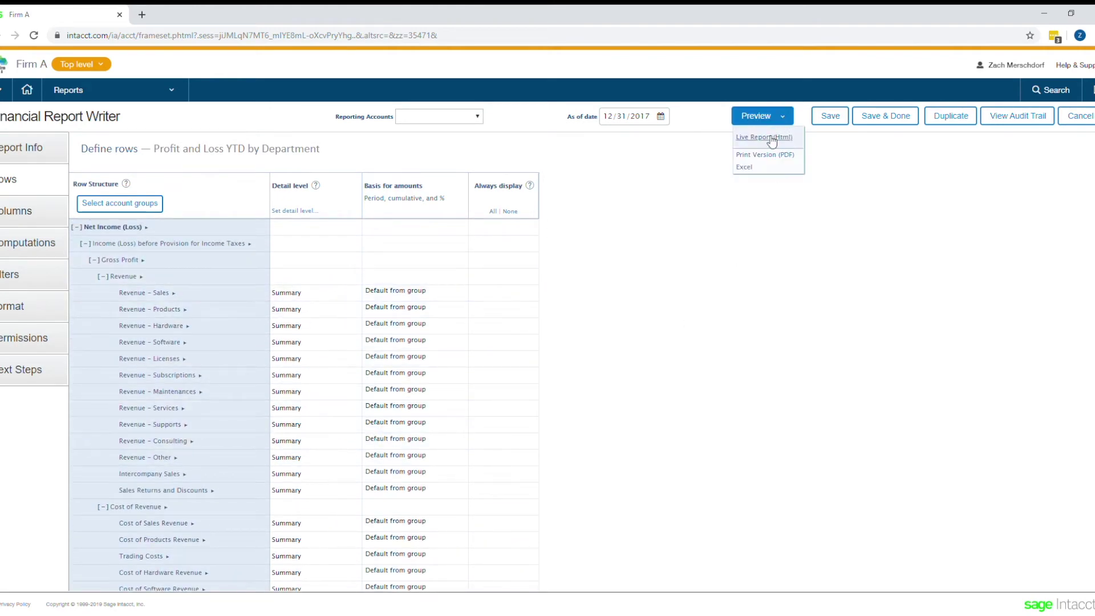
Preview the report live (Html), with its All Locations and Company 1–7 columns.
{"action": "left_click", "coordinate": [767, 139]}
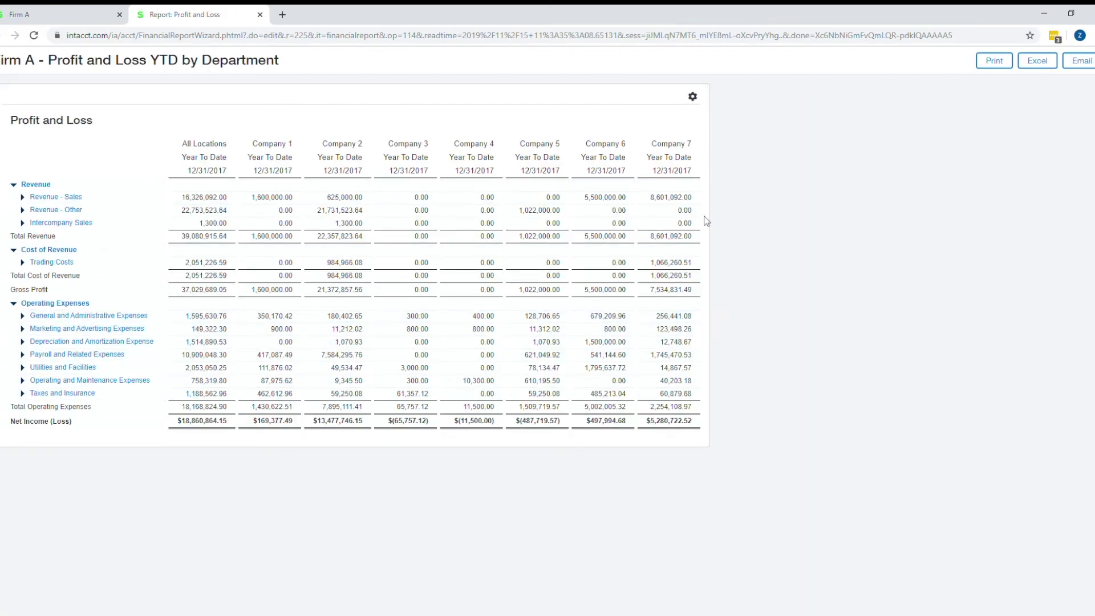
{"action": "left_click_drag", "start_coordinate": [194, 144], "coordinate": [223, 145]}
{"action": "left_click", "coordinate": [242, 130]}
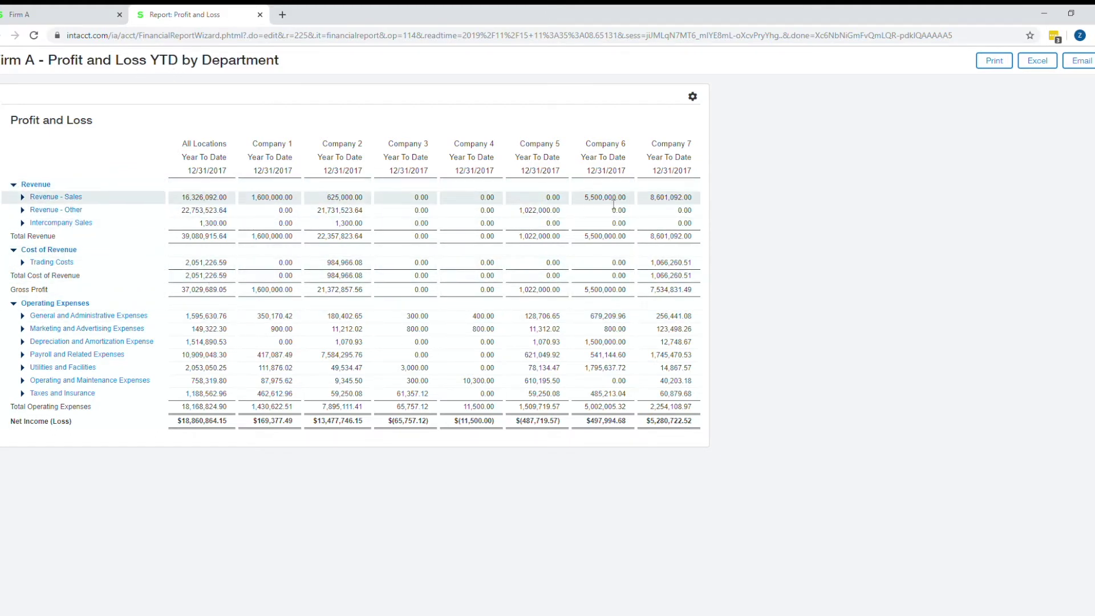
Collapse Revenue and Cost of Revenue into single lines and refresh the live preview.
{"action": "left_click", "coordinate": [82, 11]}
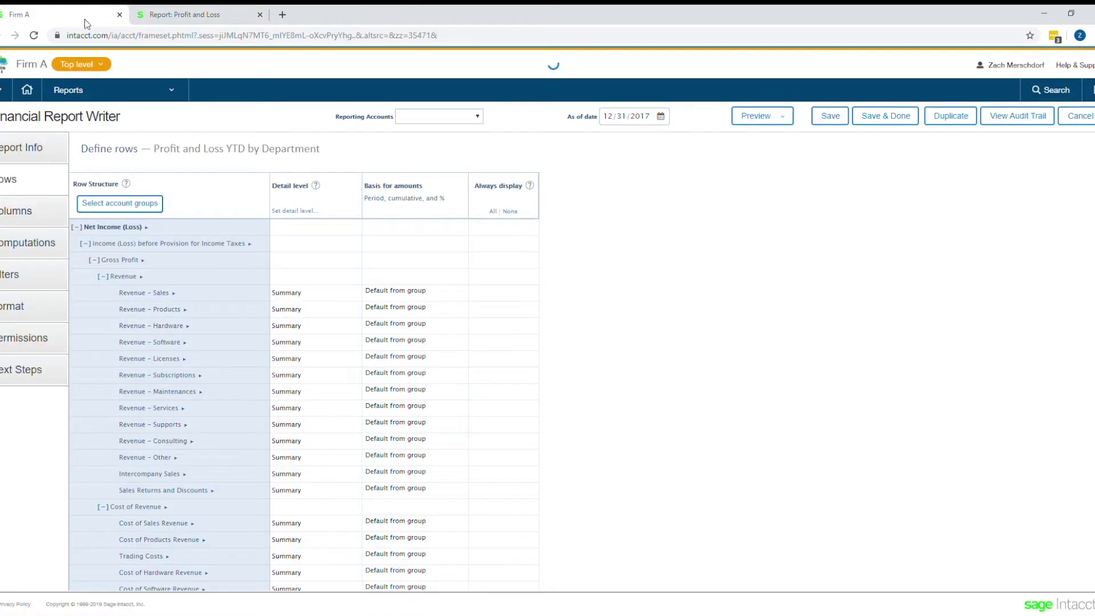
{"action": "left_click", "coordinate": [108, 278]}
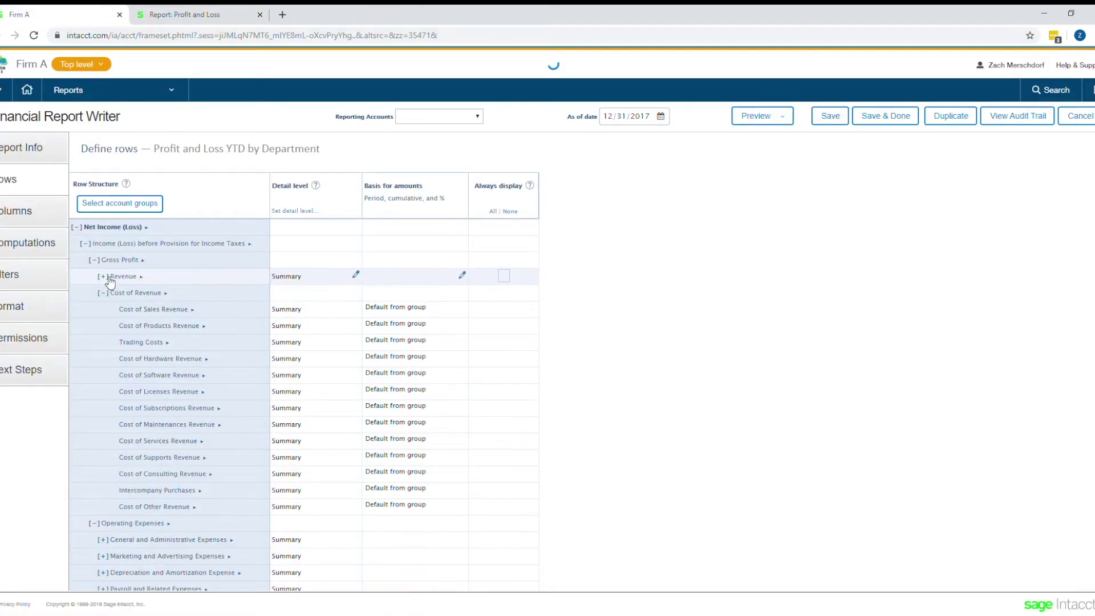
{"action": "left_click", "coordinate": [104, 294]}
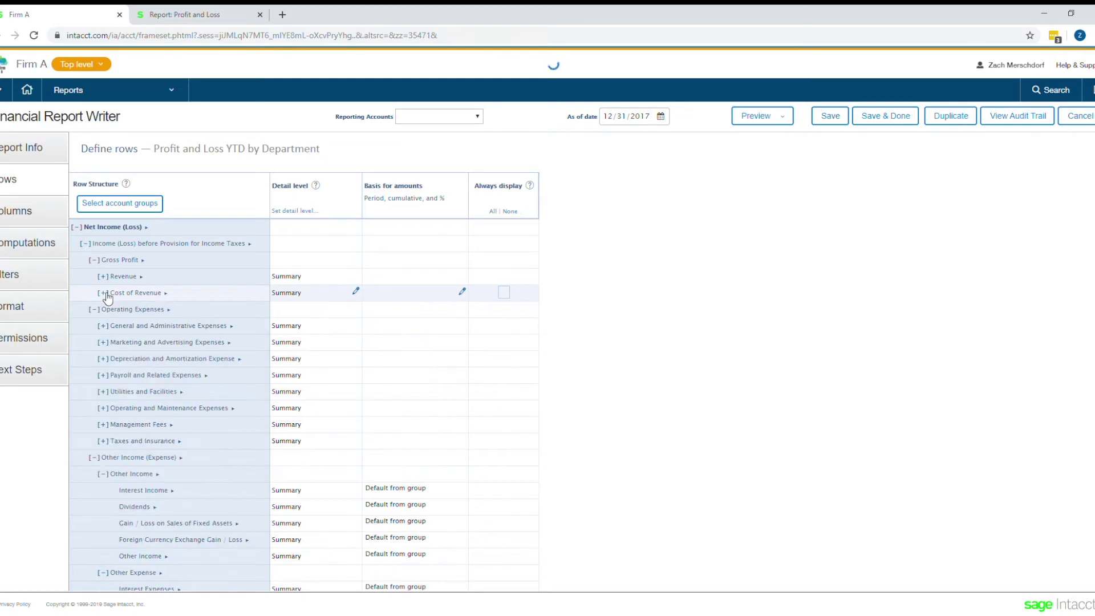
{"action": "left_click", "coordinate": [776, 118]}
{"action": "left_click", "coordinate": [776, 138]}
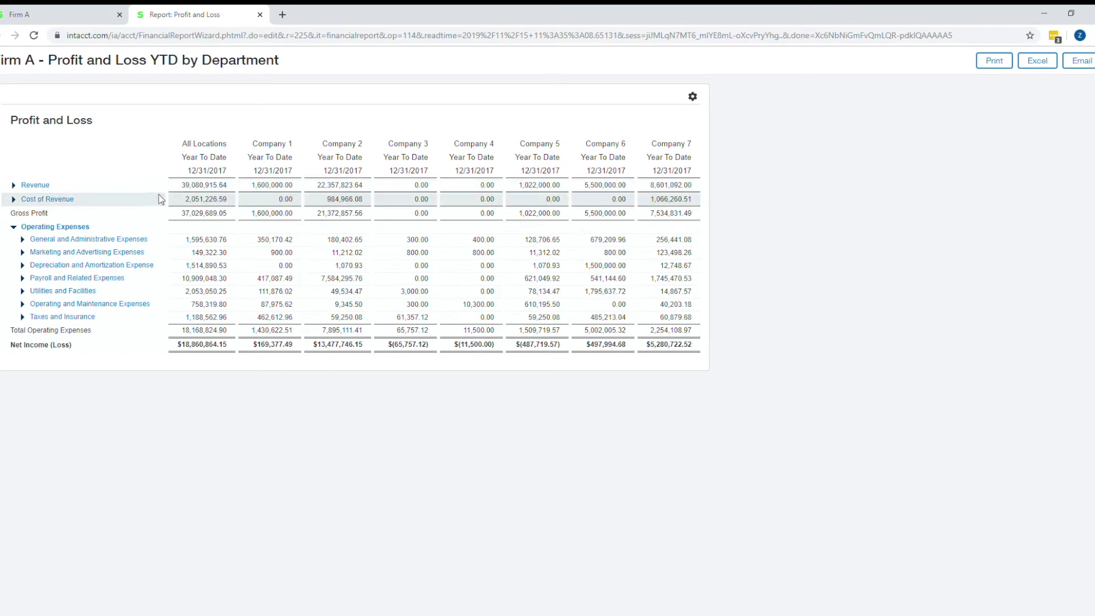
Check the updated preview, then re-expand and re-collapse the Revenue group.
{"action": "key", "text": "ctrl+shift+Tab"}
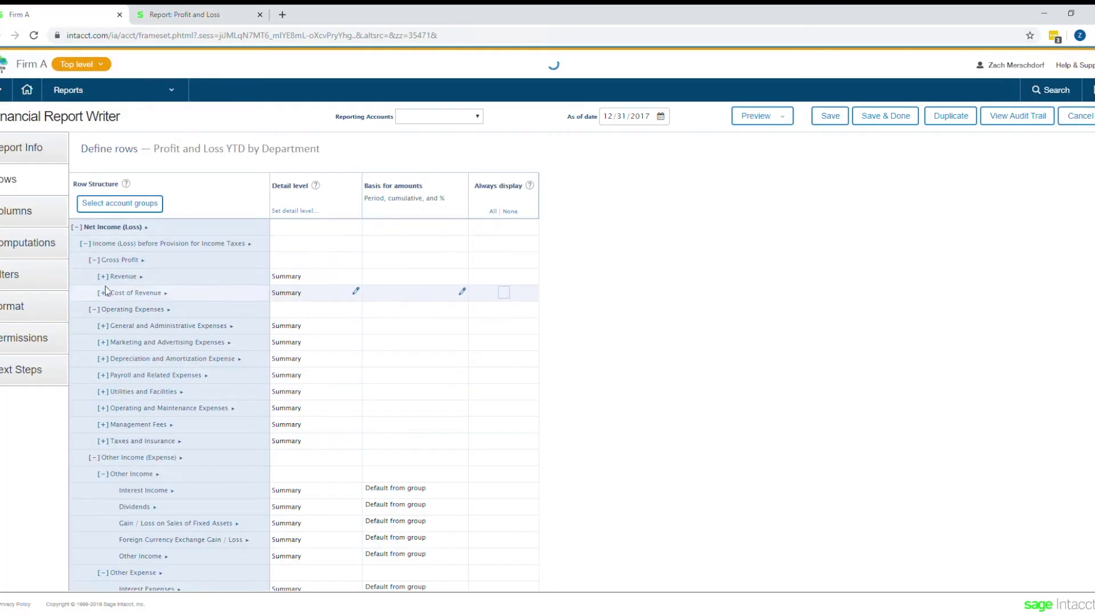
{"action": "left_click", "coordinate": [184, 19]}
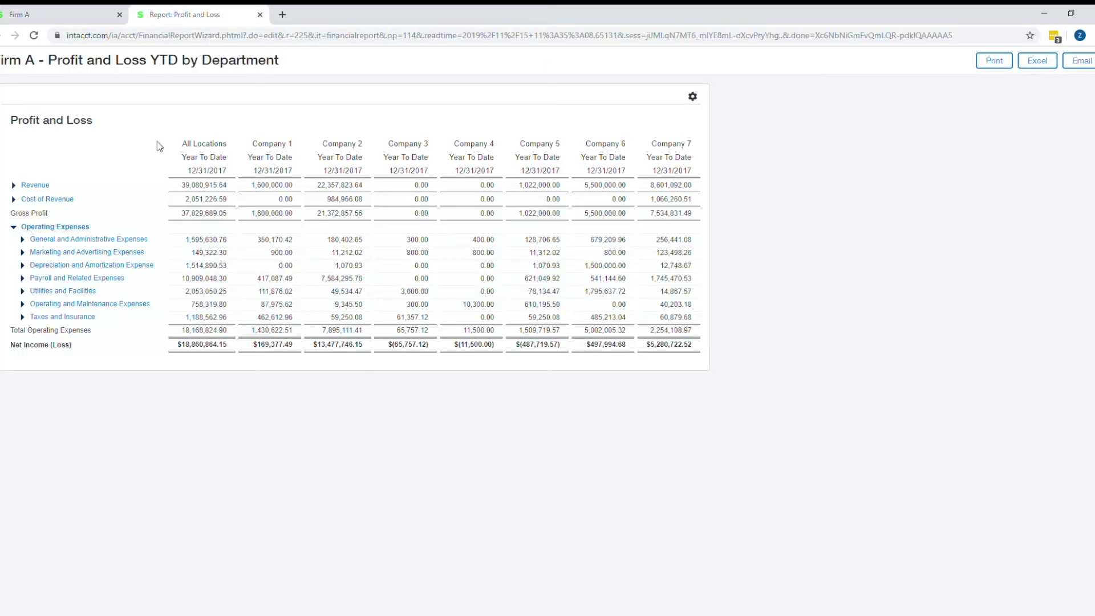
{"action": "left_click", "coordinate": [89, 17]}
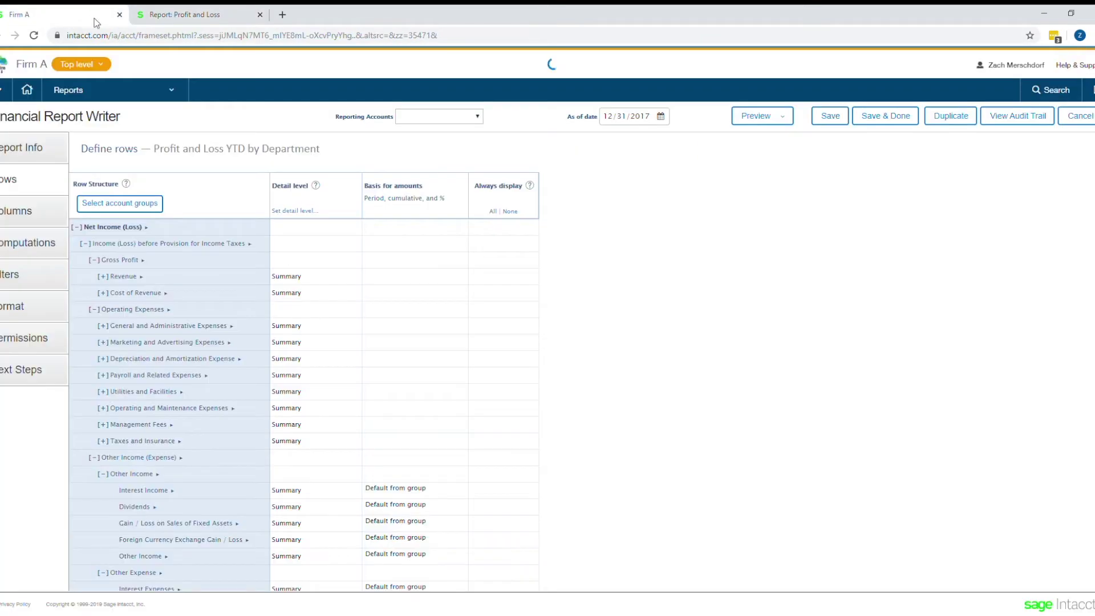
{"action": "left_click", "coordinate": [110, 277]}
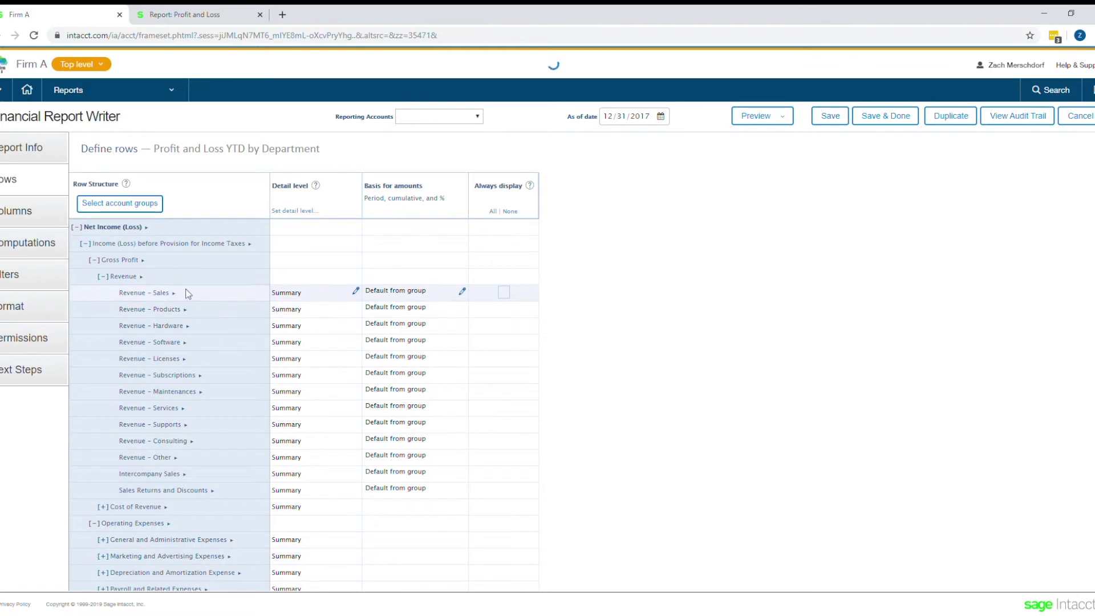
{"action": "left_click", "coordinate": [104, 277]}
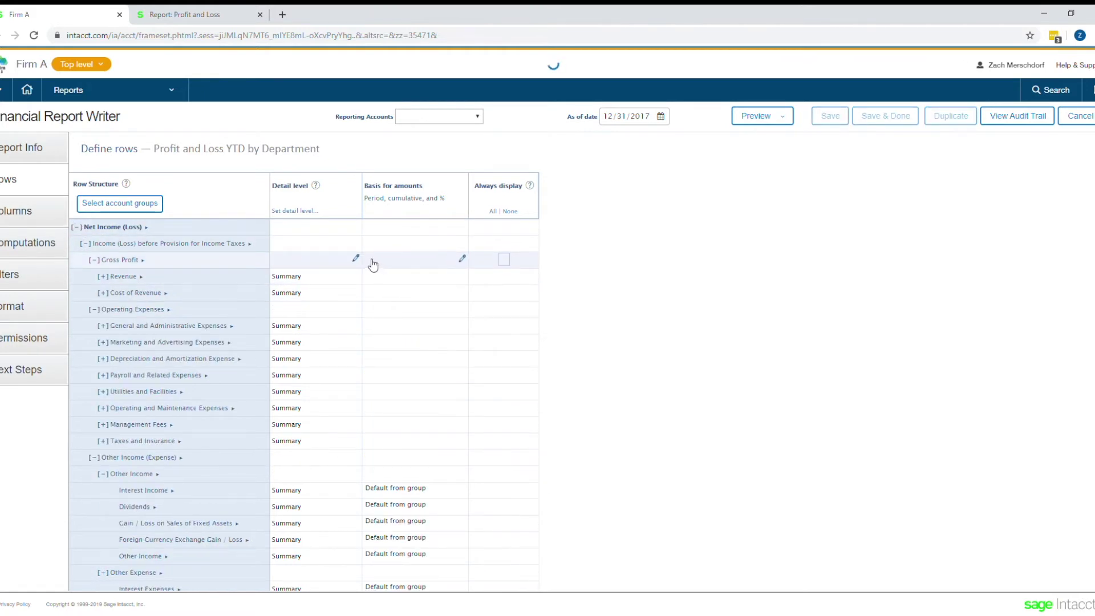
{"action": "left_click", "coordinate": [54, 219]}
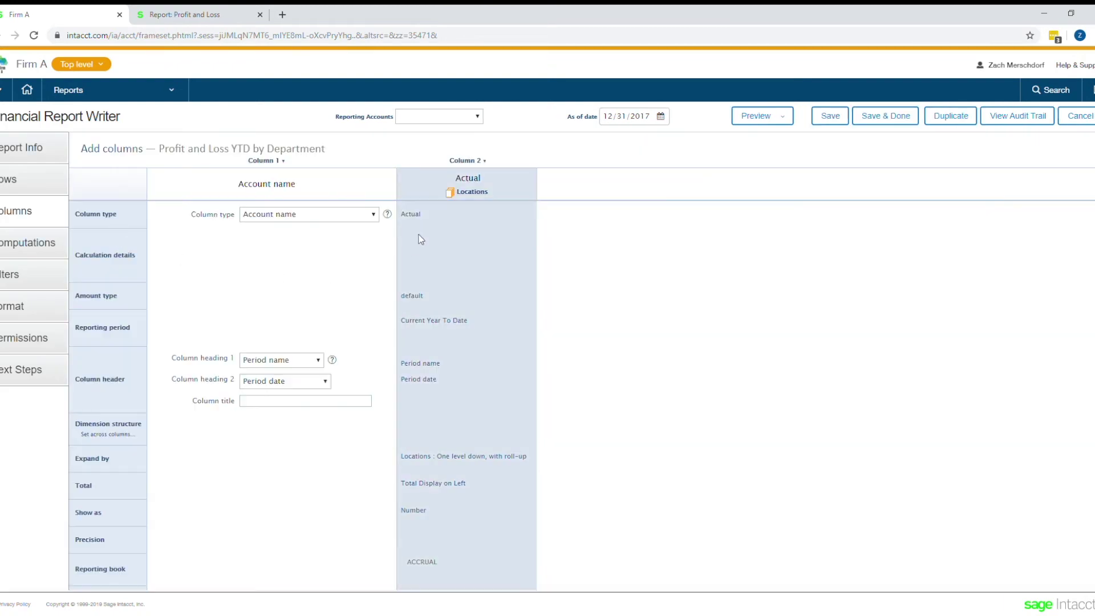
Expand the Actual column by Departments instead of Locations and preview the live report.
{"action": "left_click", "coordinate": [451, 185]}
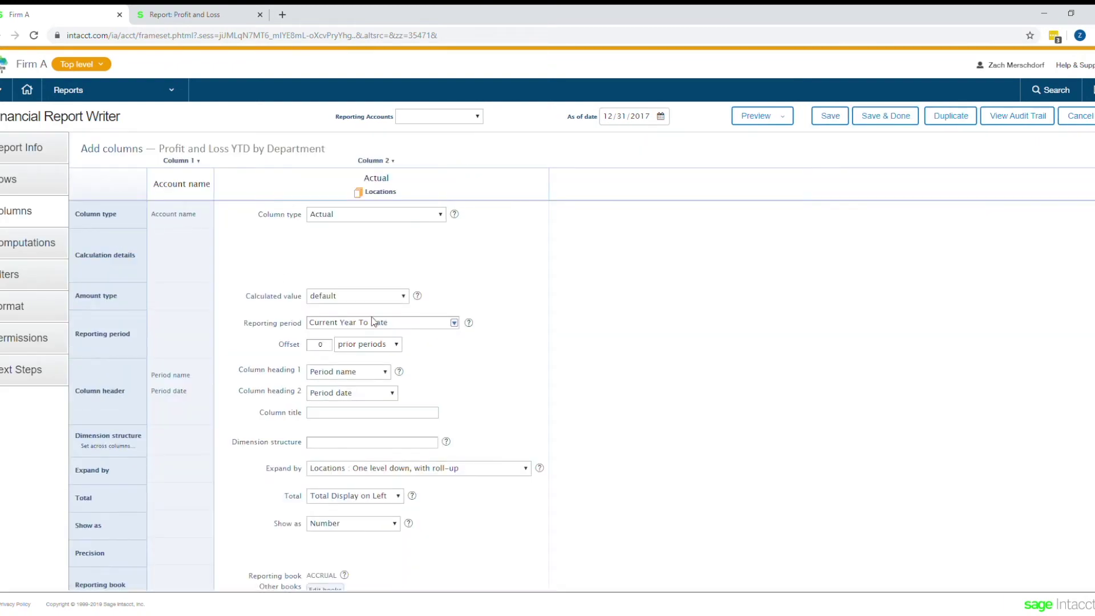
{"action": "scroll", "coordinate": [406, 330], "scroll_direction": "down", "scroll_amount": 1}
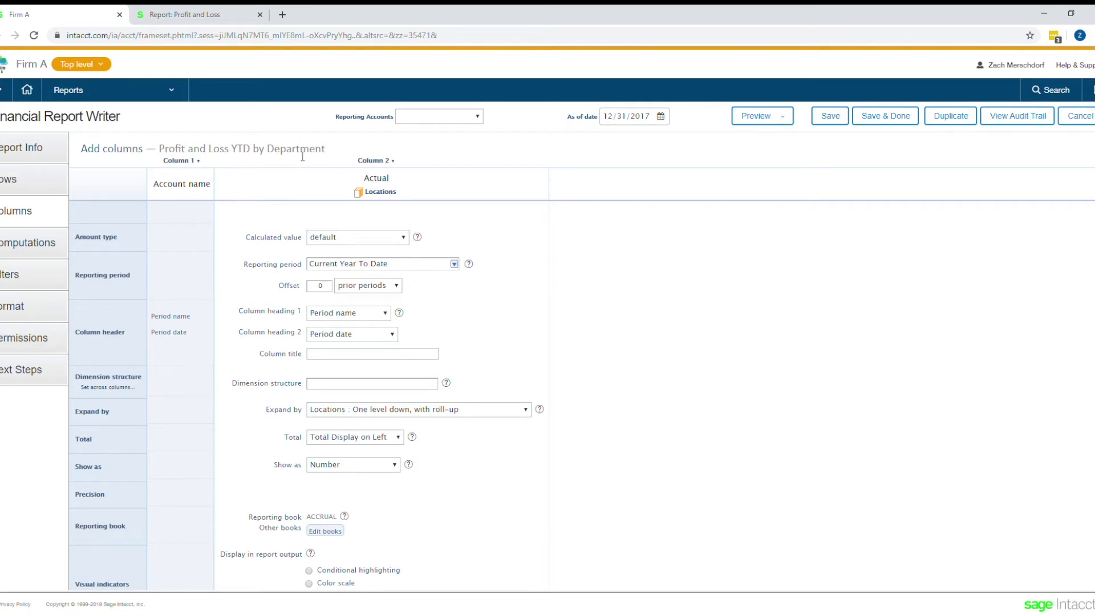
{"action": "left_click", "coordinate": [525, 409]}
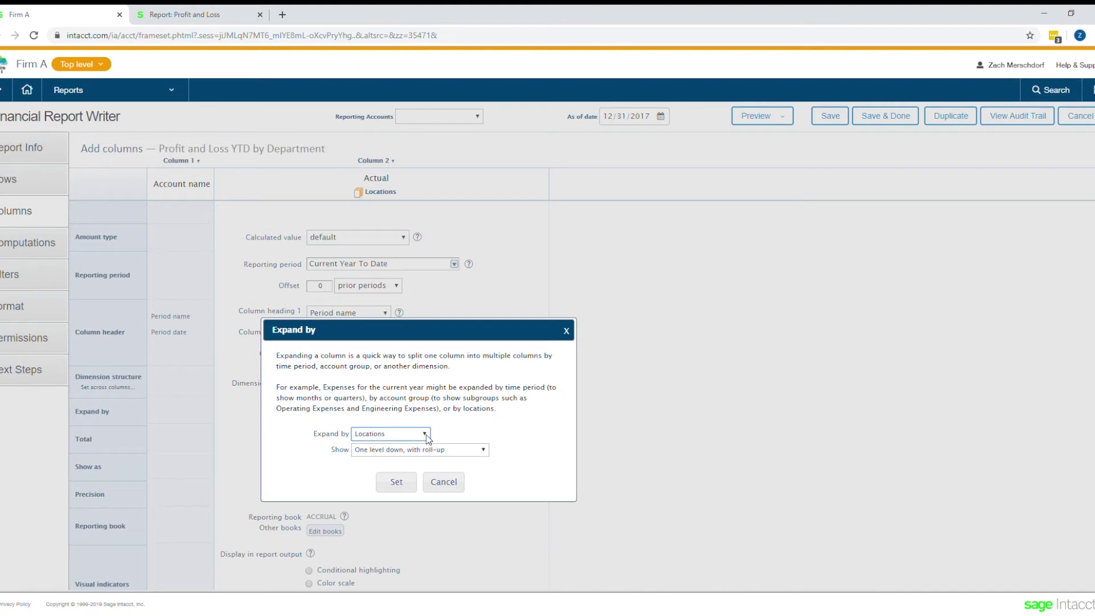
{"action": "key", "text": "Down"}
{"action": "left_click", "coordinate": [406, 484]}
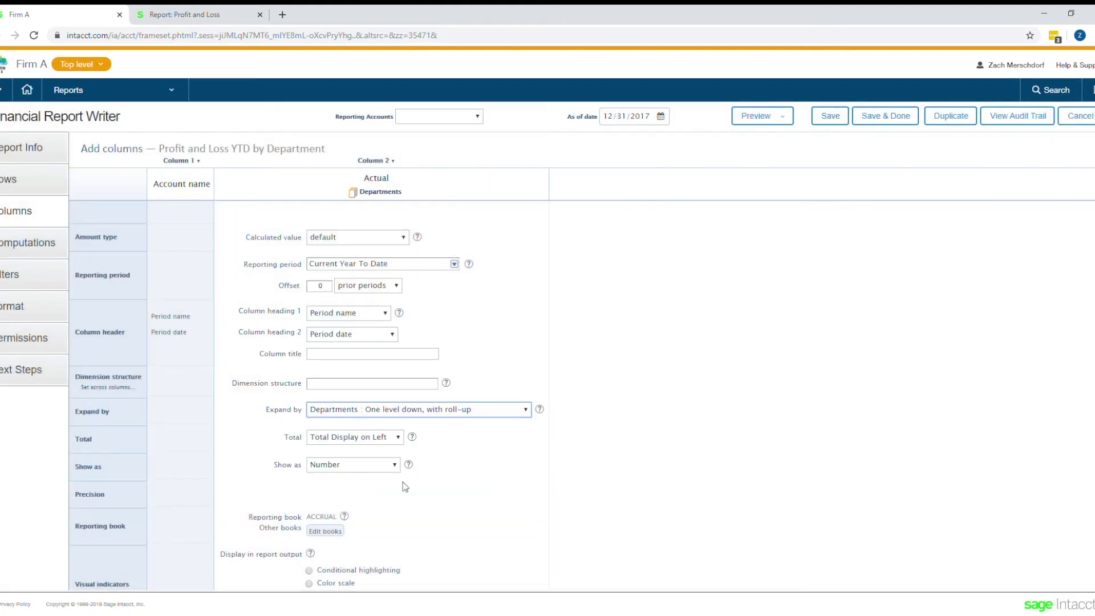
{"action": "left_click", "coordinate": [761, 116]}
{"action": "left_click", "coordinate": [776, 141]}
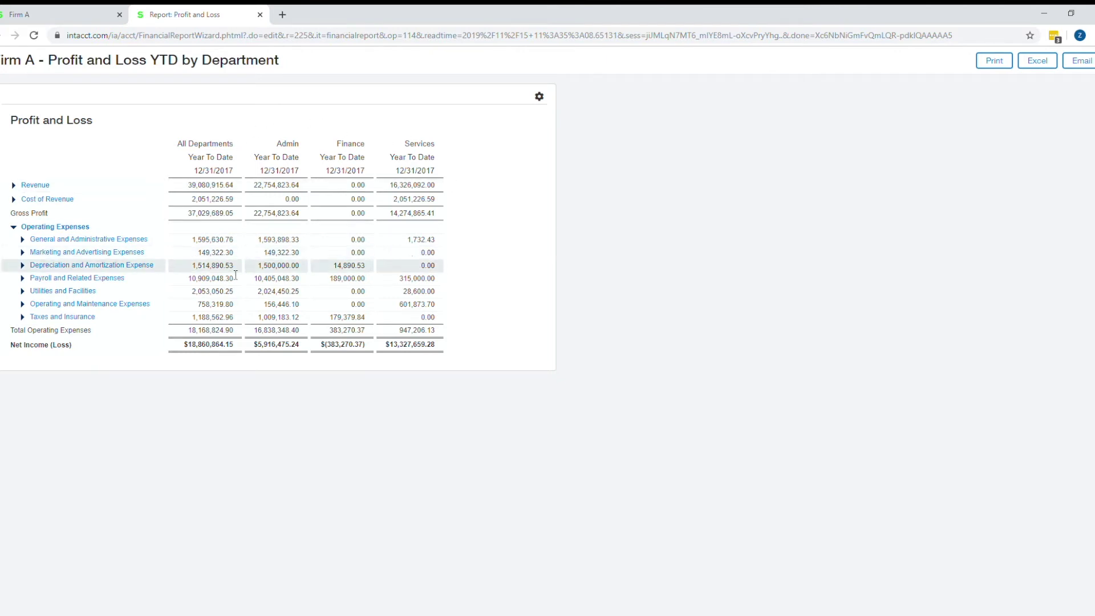
Return from the preview to the report writer's column setup.
{"action": "left_click", "coordinate": [74, 19]}
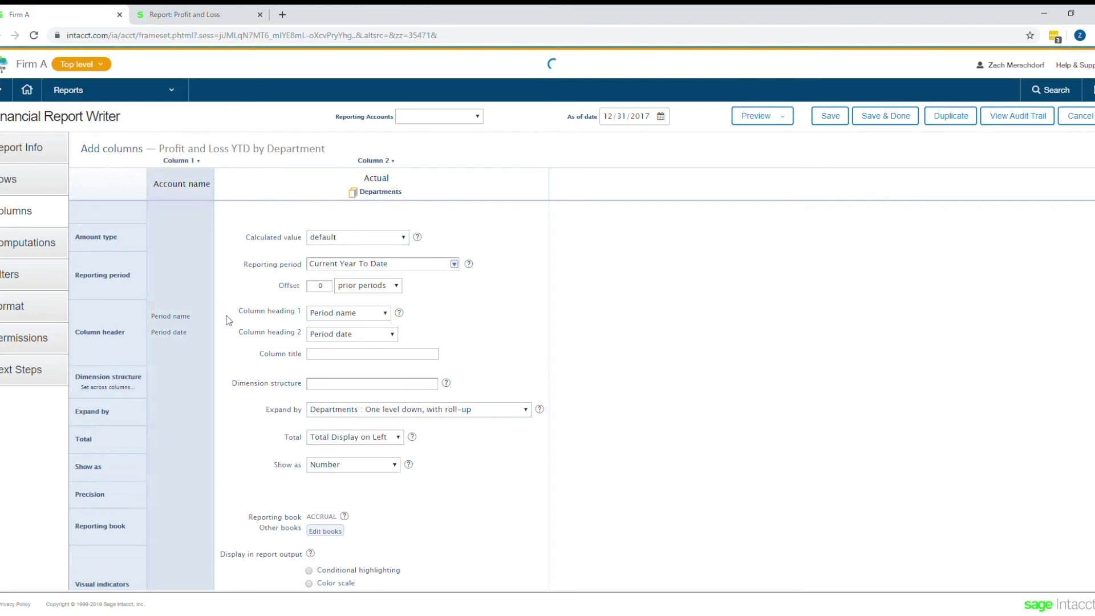
Open the empty Create column computations step and compare it with the report preview.
{"action": "left_click", "coordinate": [39, 251]}
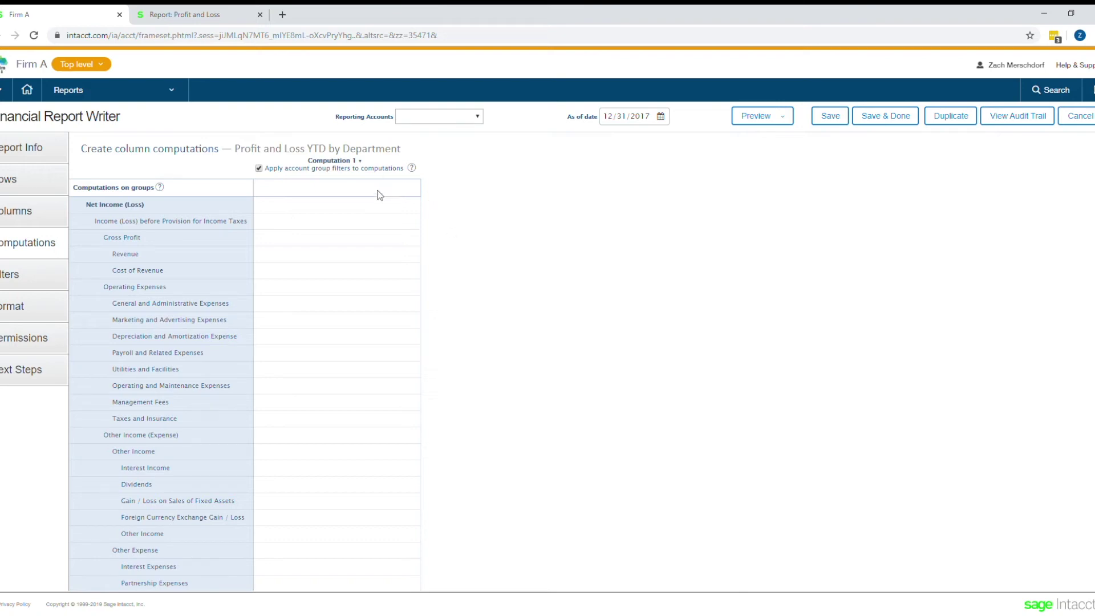
{"action": "left_click", "coordinate": [207, 14]}
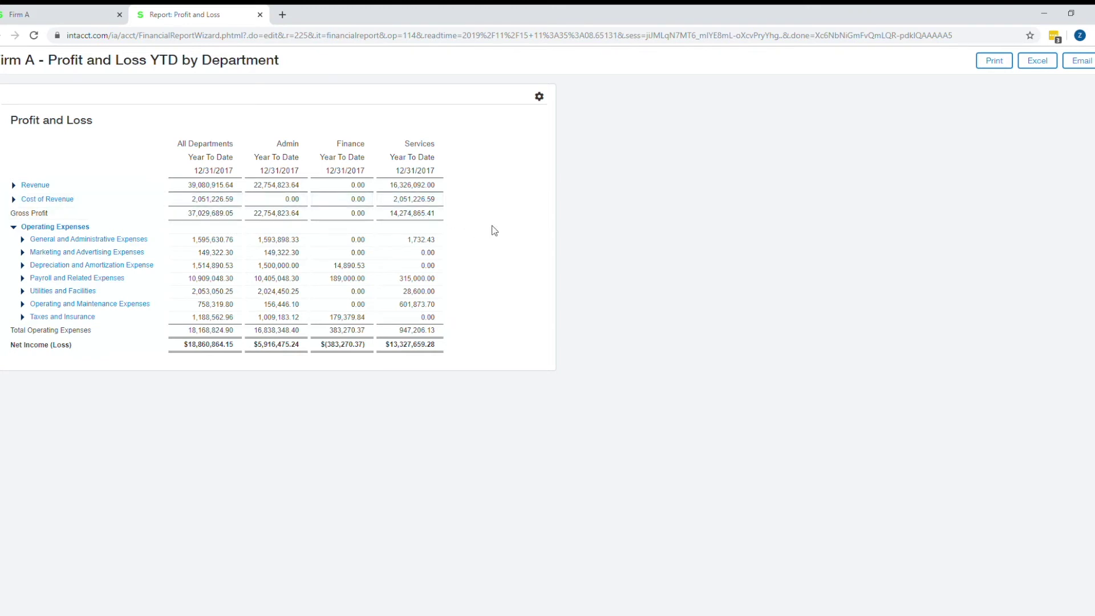
{"action": "left_click", "coordinate": [94, 17]}
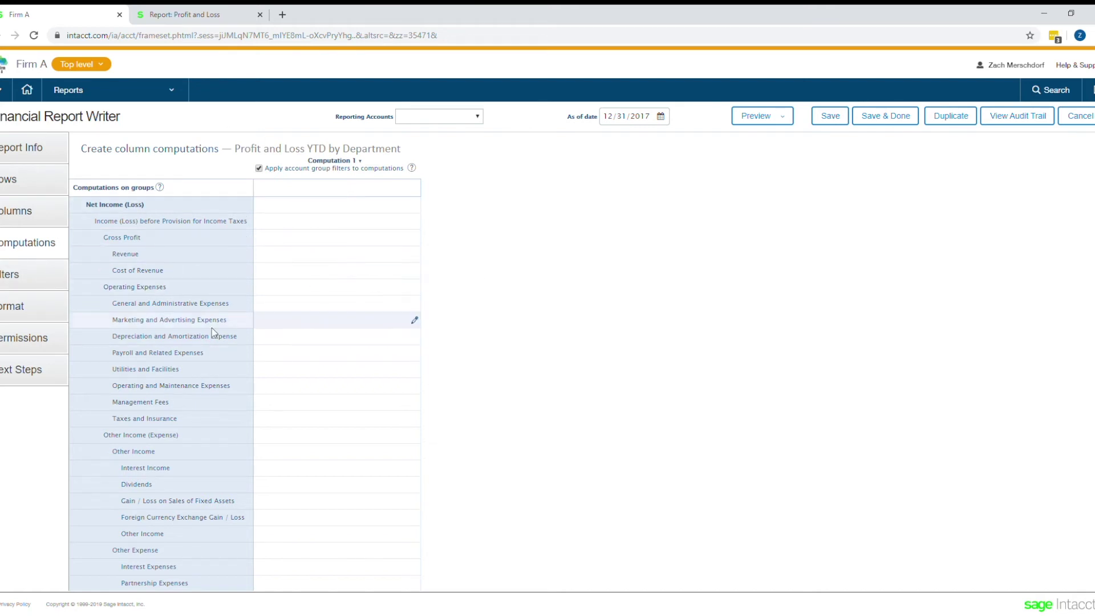
Try a Specific Department/Group filter, then reset Department to All Departments.
{"action": "left_click", "coordinate": [26, 277]}
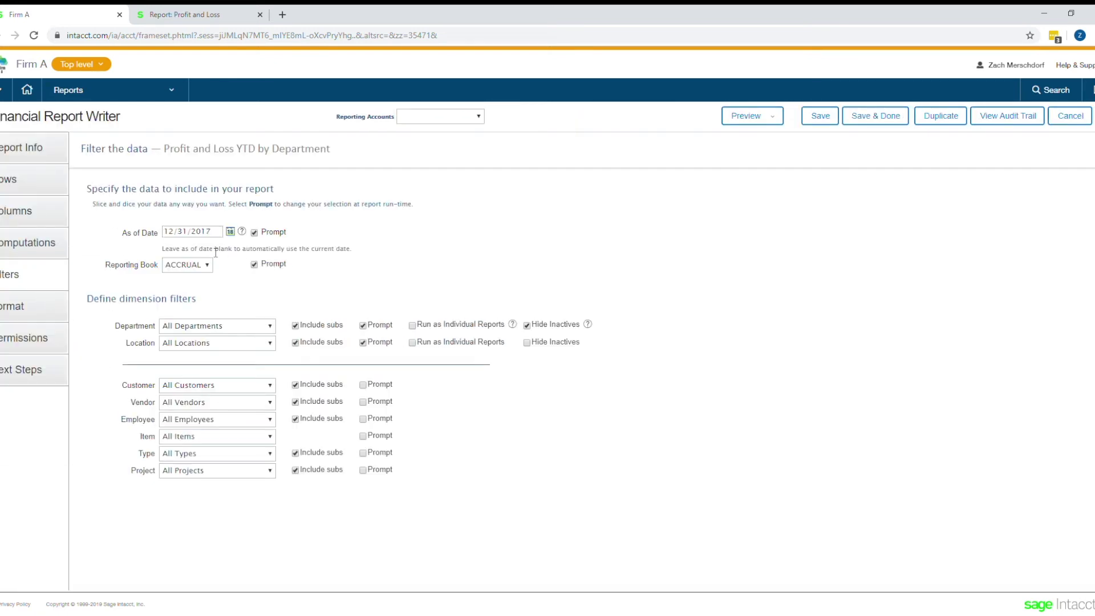
{"action": "left_click", "coordinate": [271, 330]}
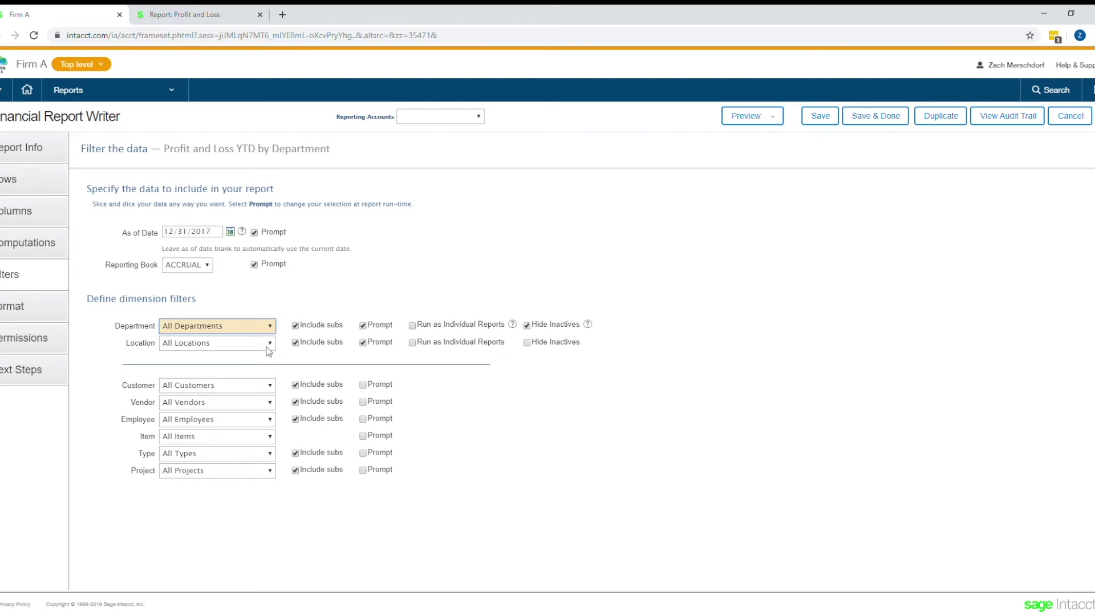
{"action": "left_click", "coordinate": [271, 343]}
{"action": "left_click", "coordinate": [407, 342]}
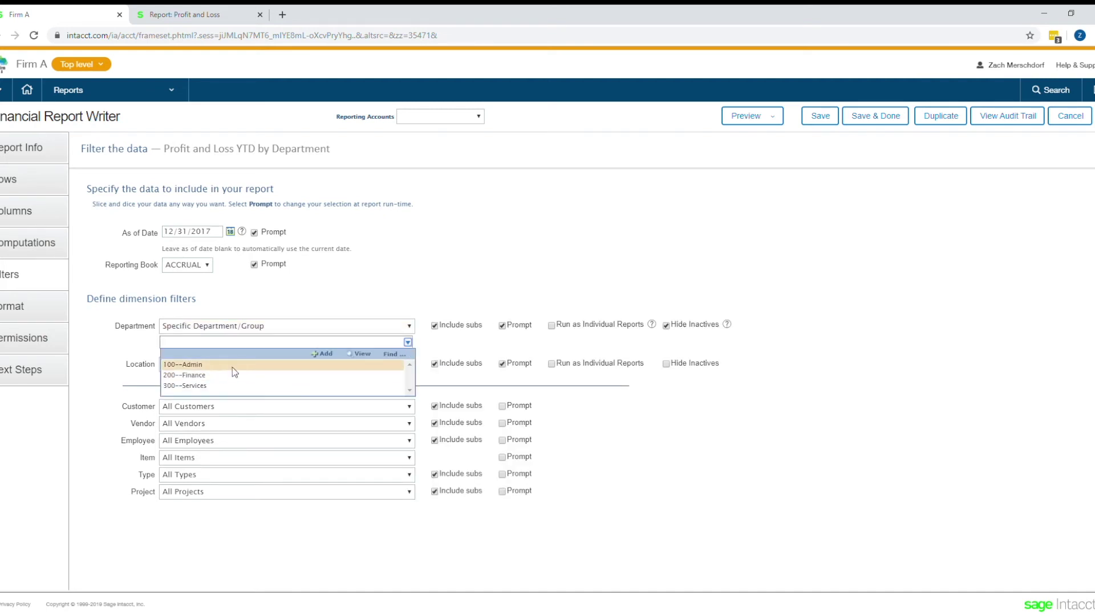
{"action": "left_click", "coordinate": [342, 326]}
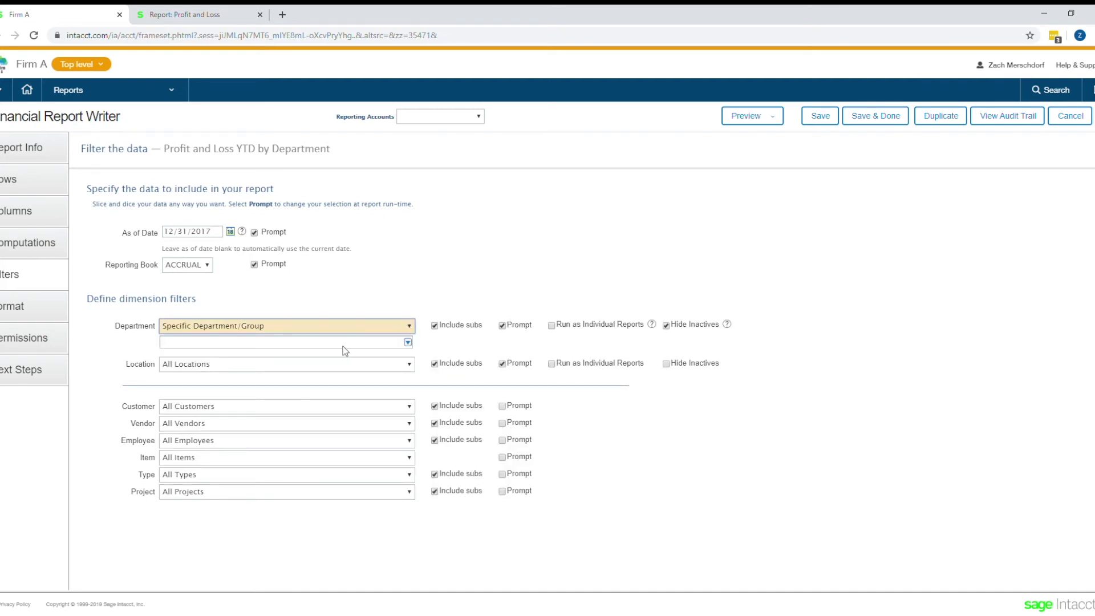
{"action": "left_click", "coordinate": [325, 346]}
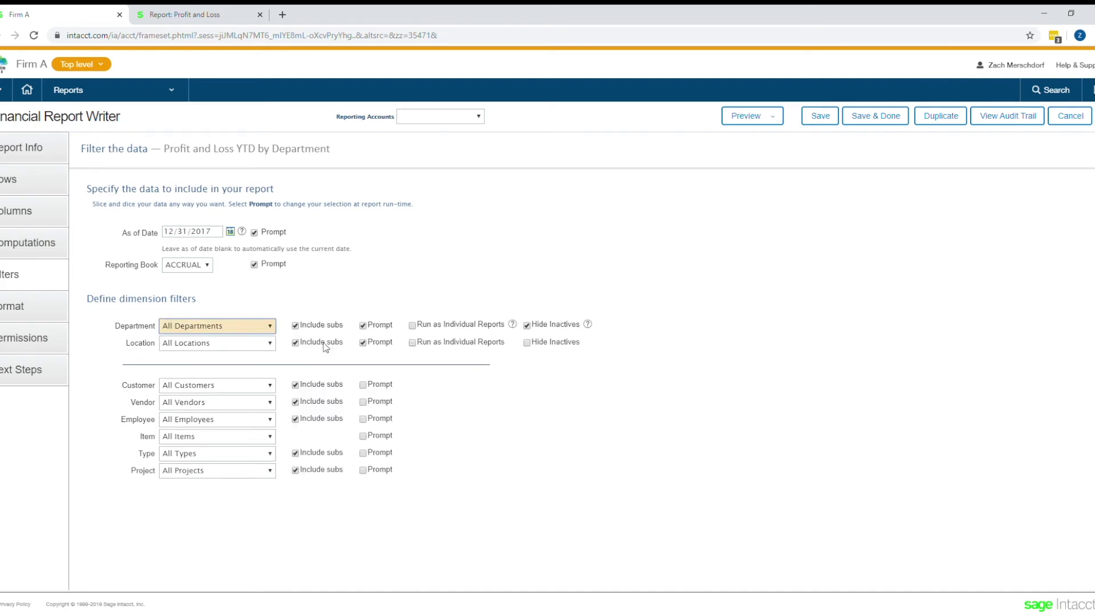
Review the customer filter setting, leaving the remaining filters at all values.
{"action": "left_click", "coordinate": [271, 388]}
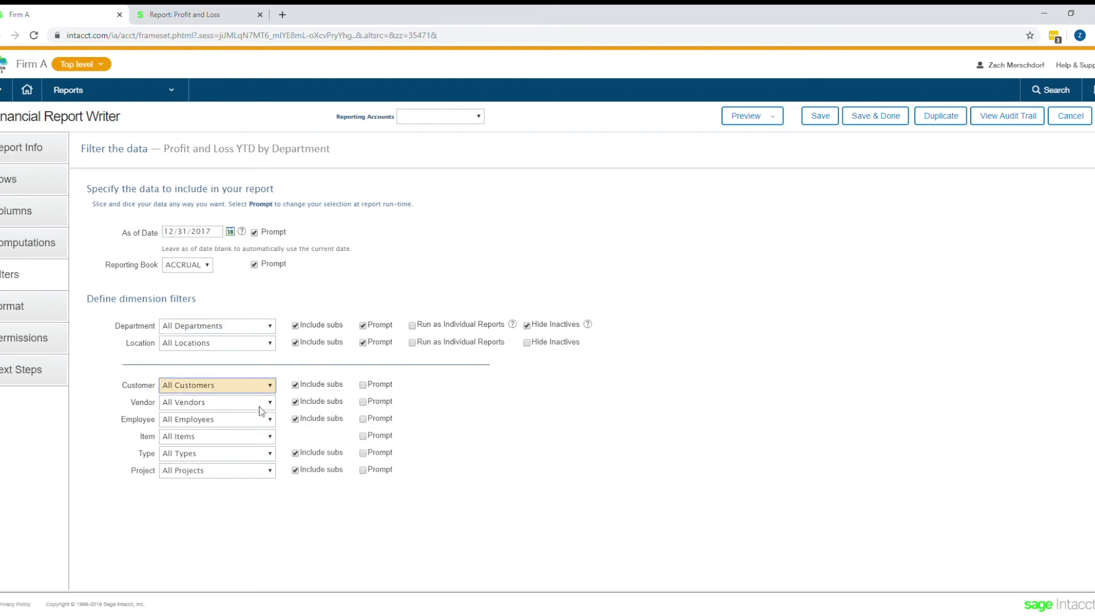
{"action": "left_click", "coordinate": [523, 413]}
{"action": "left_click", "coordinate": [370, 344]}
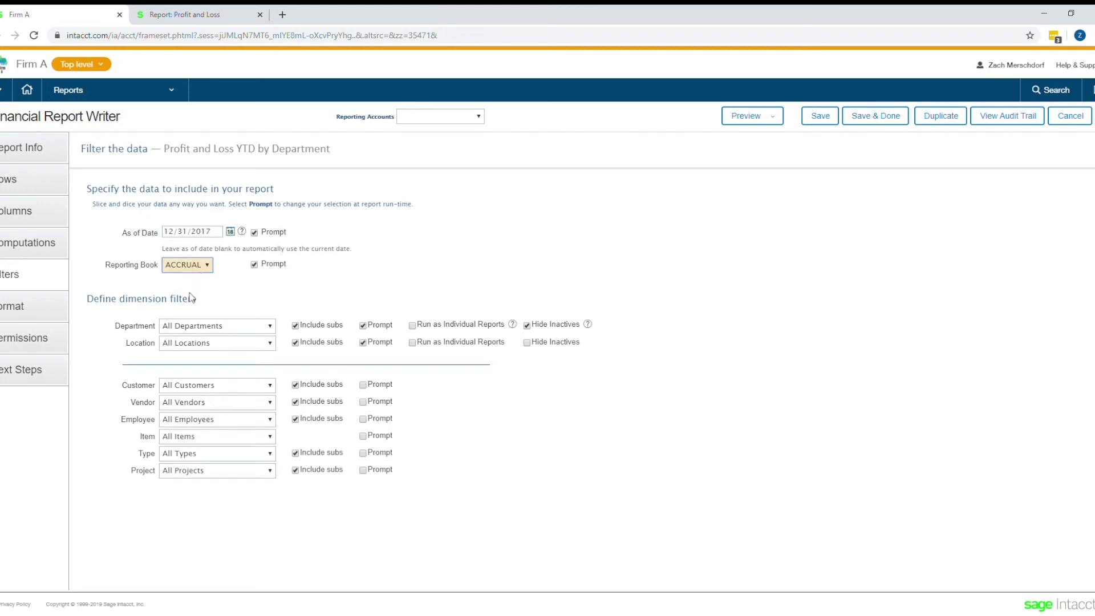
{"action": "left_click", "coordinate": [30, 317]}
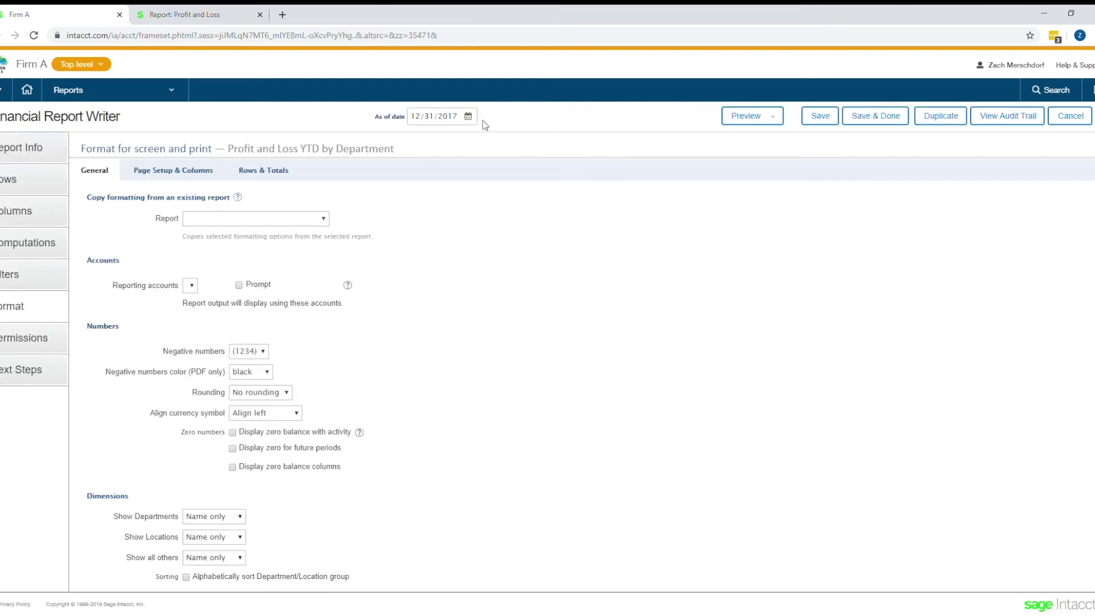
Change the report's Rounding from no rounding to In dollars.
{"action": "scroll", "coordinate": [349, 358], "scroll_direction": "down", "scroll_amount": 1}
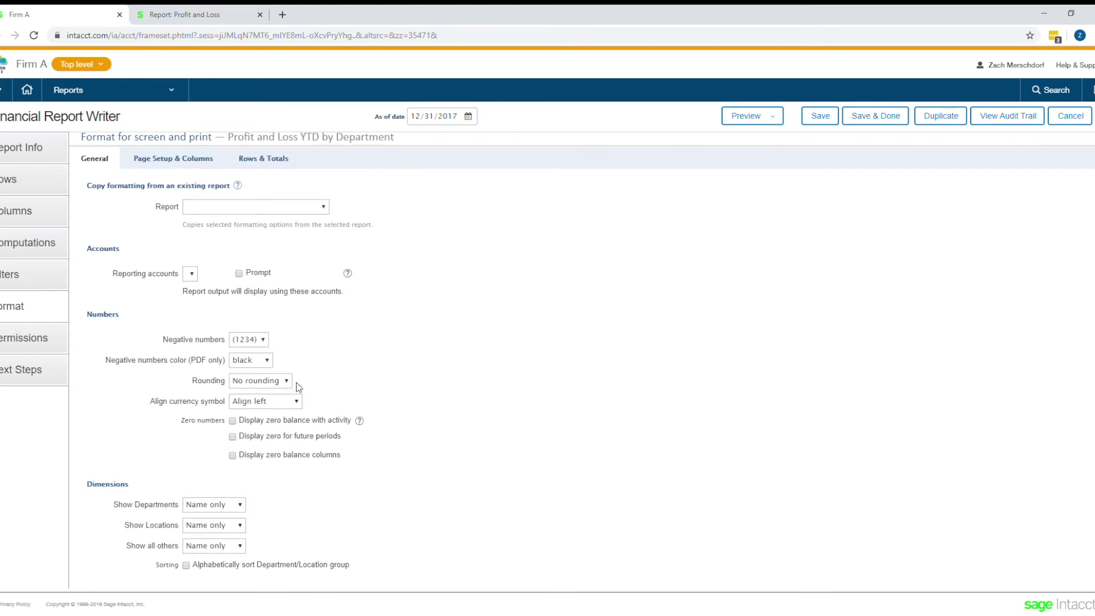
{"action": "left_click", "coordinate": [280, 382]}
{"action": "left_click", "coordinate": [228, 14]}
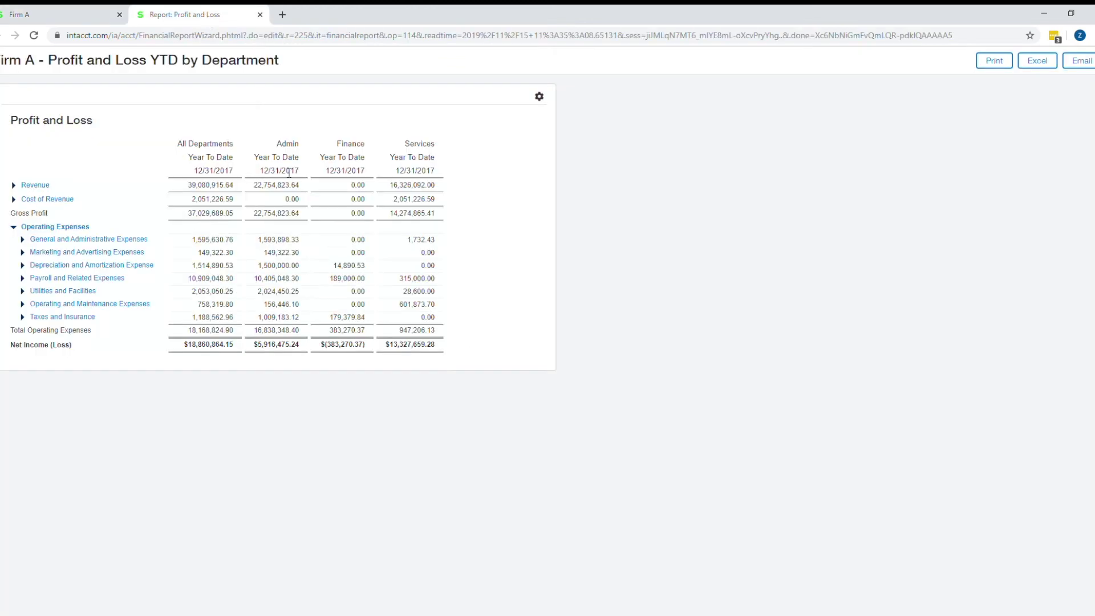
{"action": "left_click", "coordinate": [78, 14]}
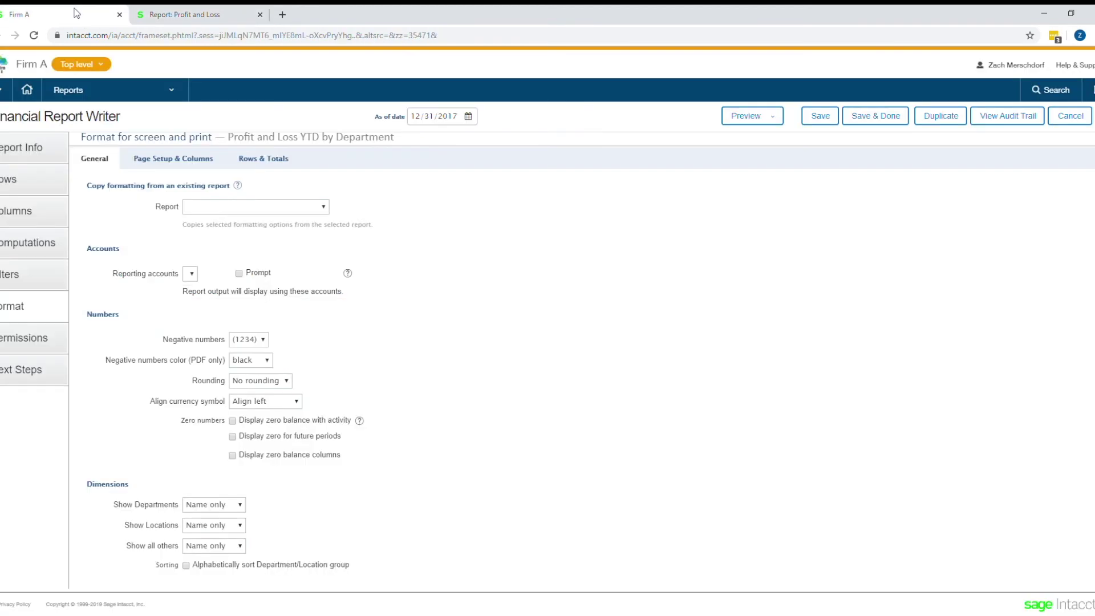
{"action": "left_click", "coordinate": [279, 381]}
{"action": "left_click", "coordinate": [285, 414]}
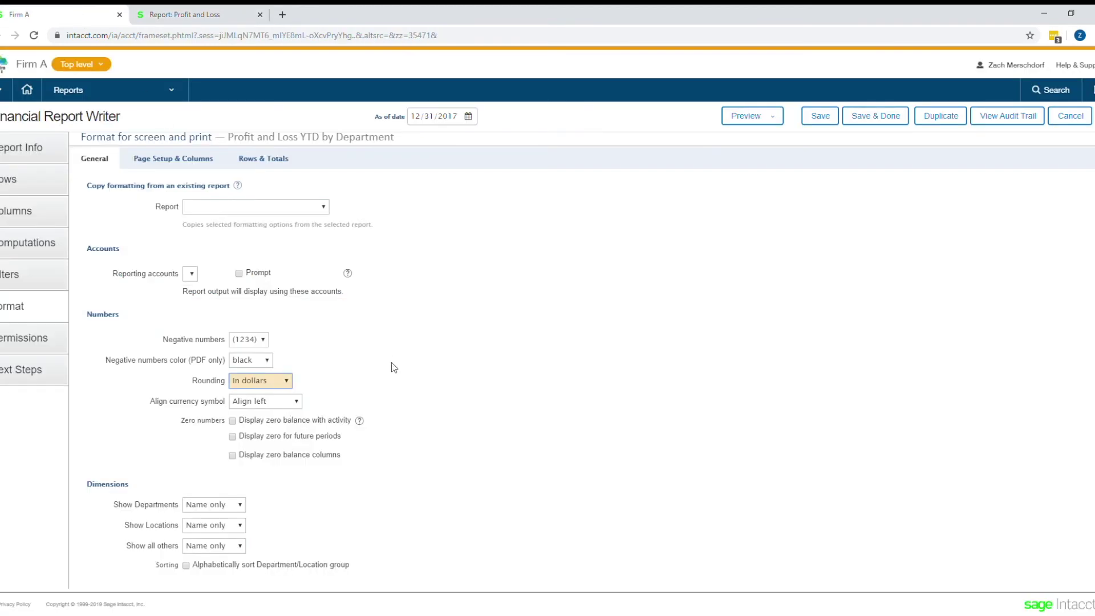
{"action": "left_click", "coordinate": [196, 162]}
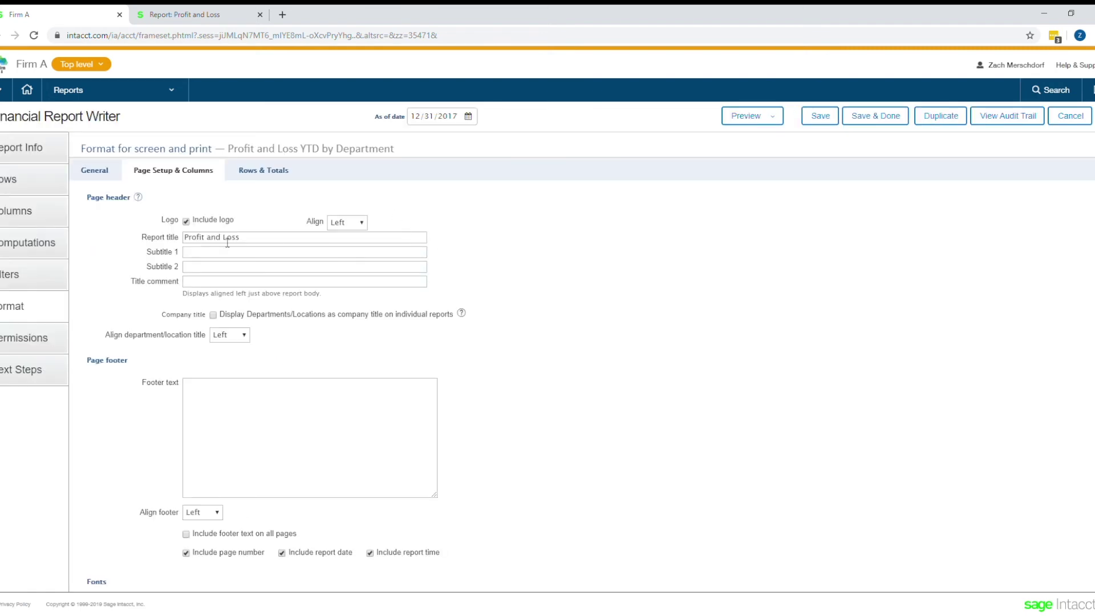
Enter 'YTD by Dept' as Subtitle 1 beneath the Profit and Loss title.
{"action": "left_click", "coordinate": [218, 251]}
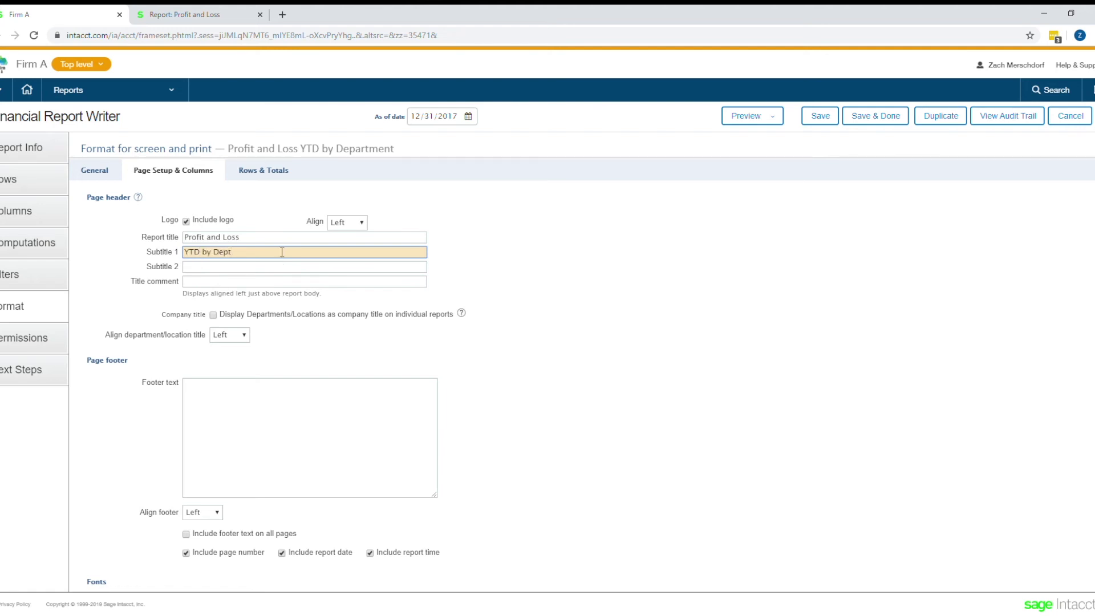
{"action": "left_click", "coordinate": [502, 269]}
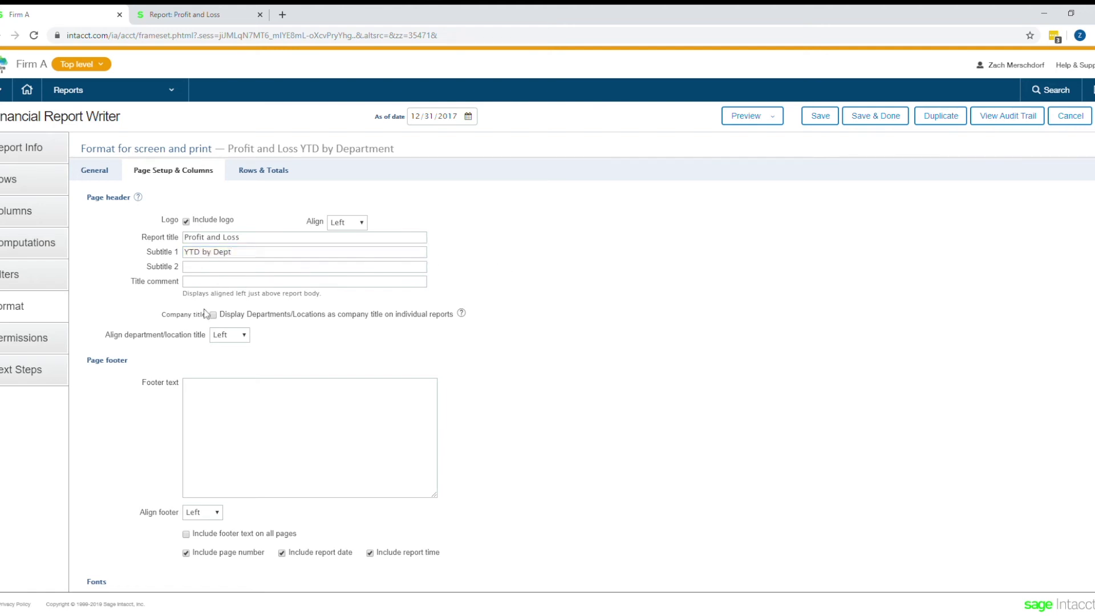
{"action": "left_click", "coordinate": [265, 171]}
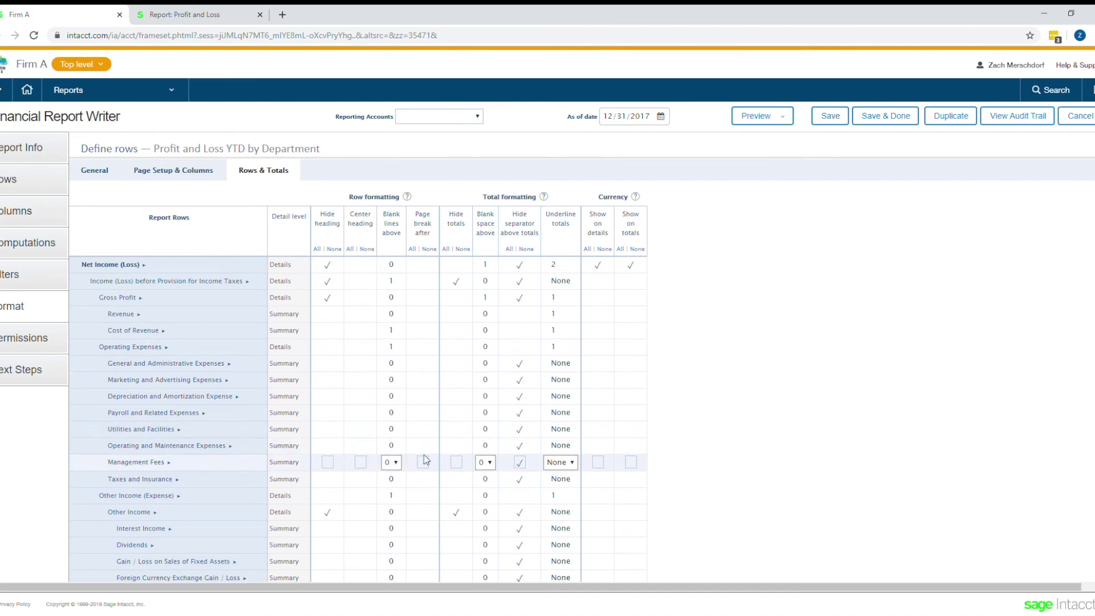
Preview the report as a Live Report (Html), then open its print version.
{"action": "left_click", "coordinate": [781, 120]}
{"action": "left_click", "coordinate": [776, 138]}
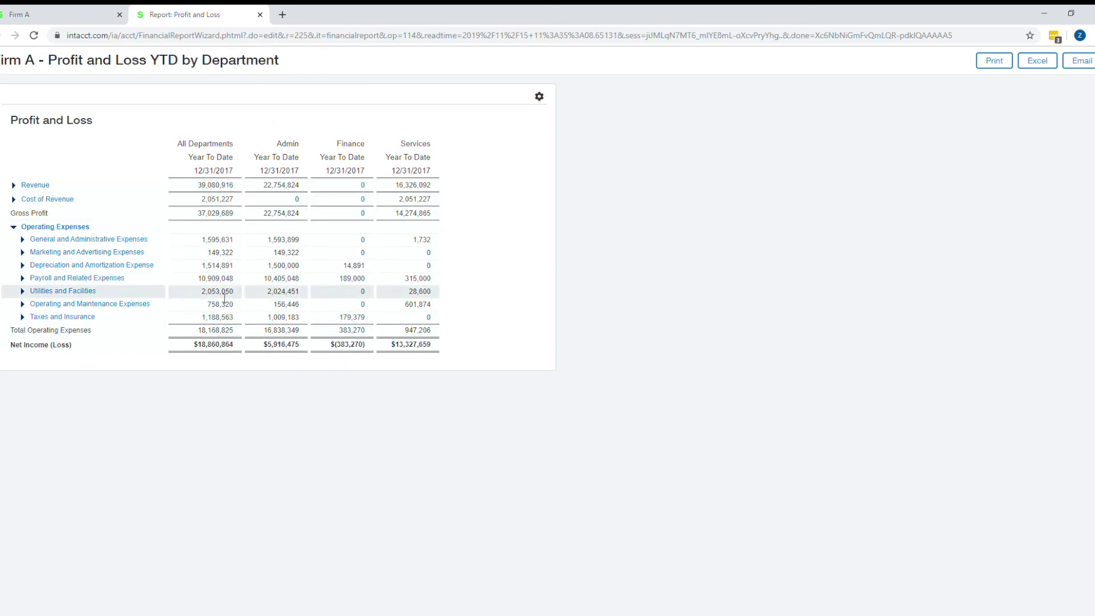
{"action": "left_click", "coordinate": [1005, 61]}
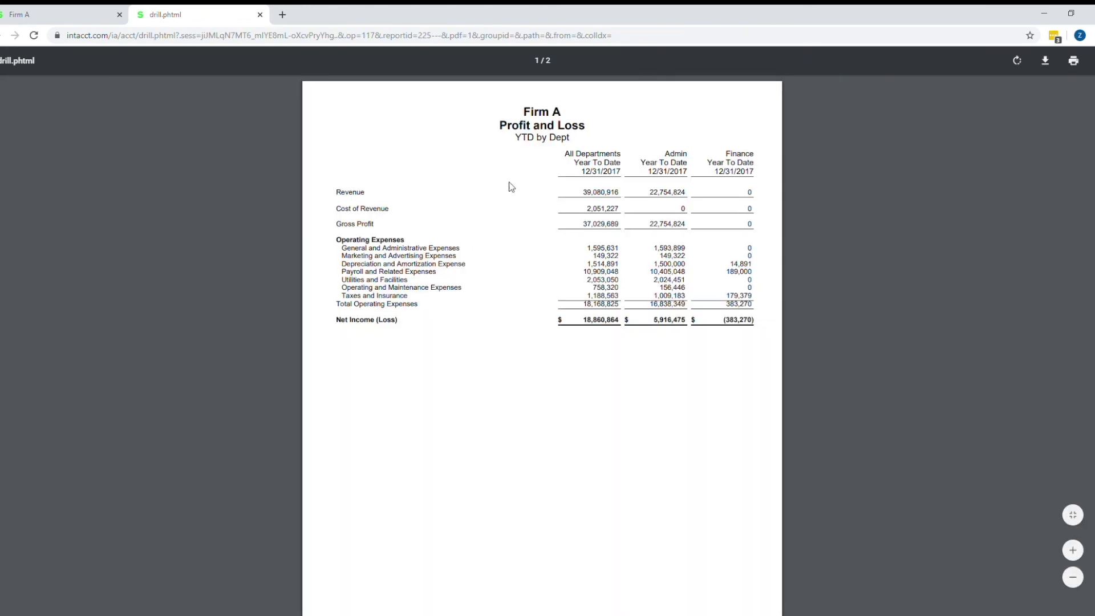
Check the 'YTD by Dept' subtitle in the print PDF and return to the Firm A tab.
{"action": "left_click_drag", "start_coordinate": [520, 142], "coordinate": [577, 146]}
{"action": "left_click", "coordinate": [525, 142]}
{"action": "left_click", "coordinate": [79, 19]}
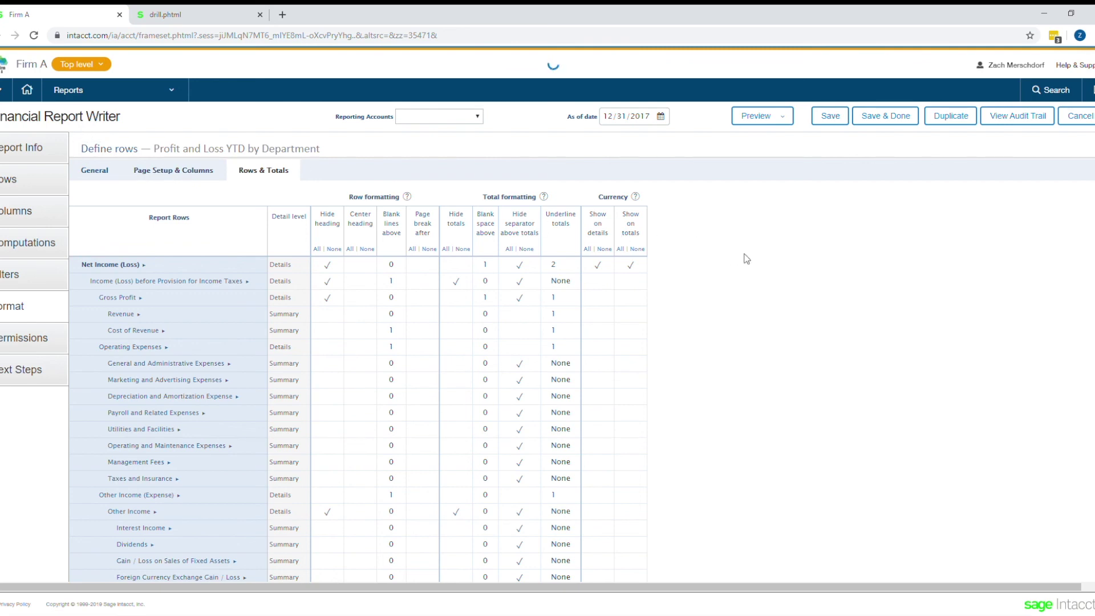
Save the report and launch Profit and Loss YTD by Department from the Reports Center.
{"action": "left_click", "coordinate": [888, 119]}
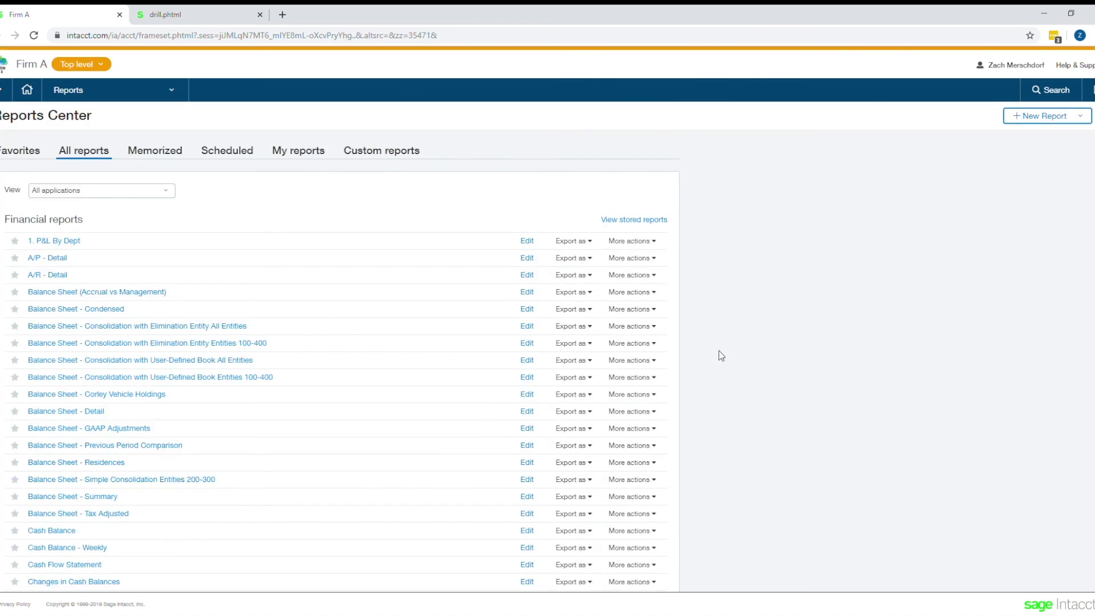
{"action": "scroll", "coordinate": [681, 285], "scroll_direction": "down", "scroll_amount": 15}
{"action": "scroll", "coordinate": [681, 285], "scroll_direction": "down", "scroll_amount": 3}
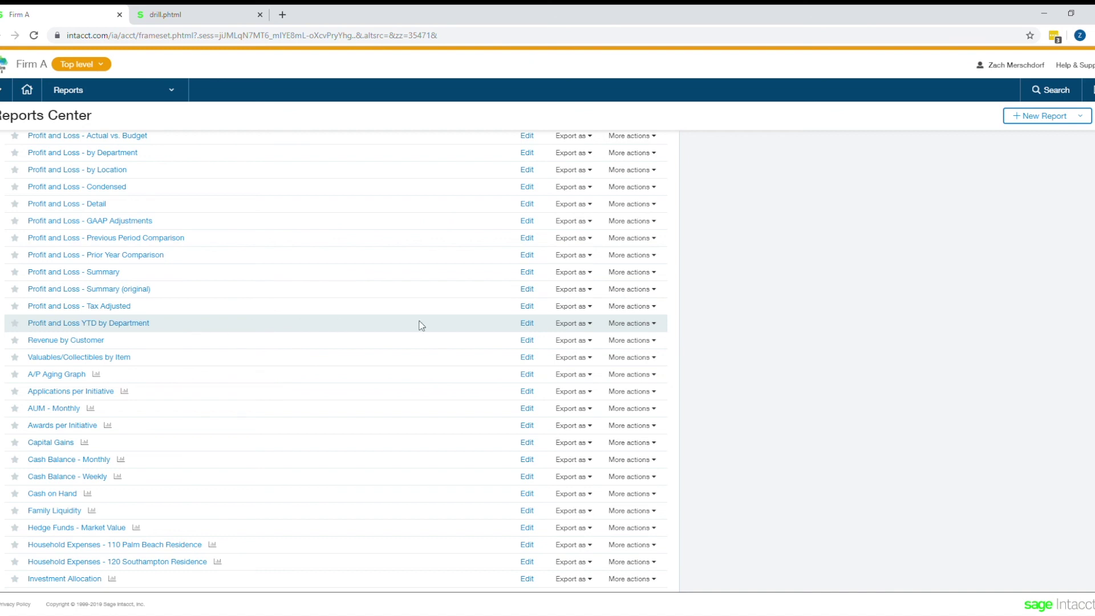
{"action": "left_click", "coordinate": [101, 323]}
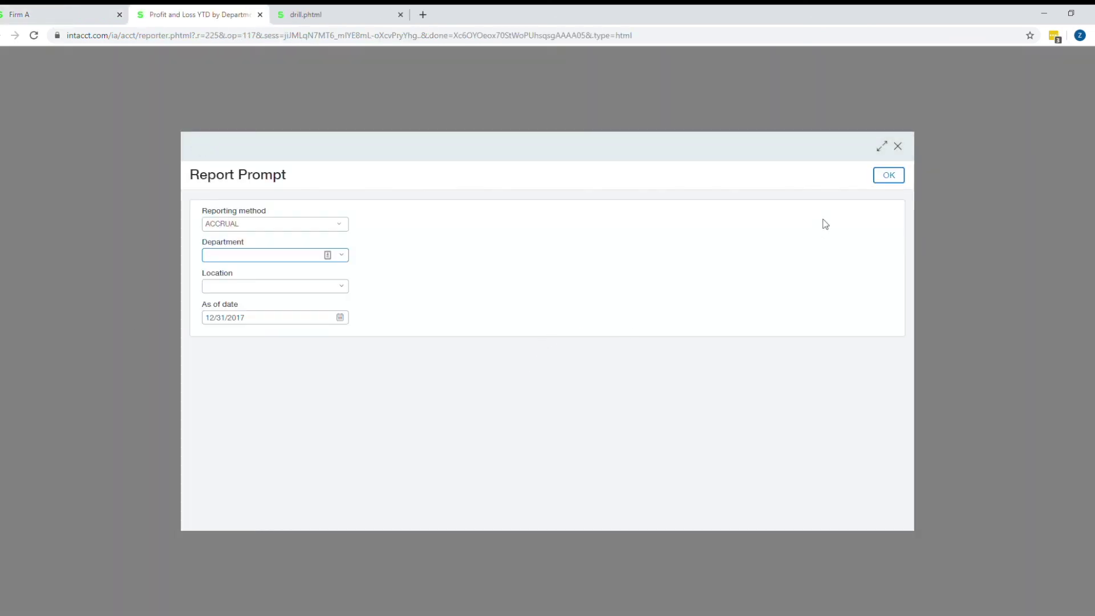
Confirm the Report Prompt to run the report with department columns.
{"action": "left_click", "coordinate": [888, 176]}
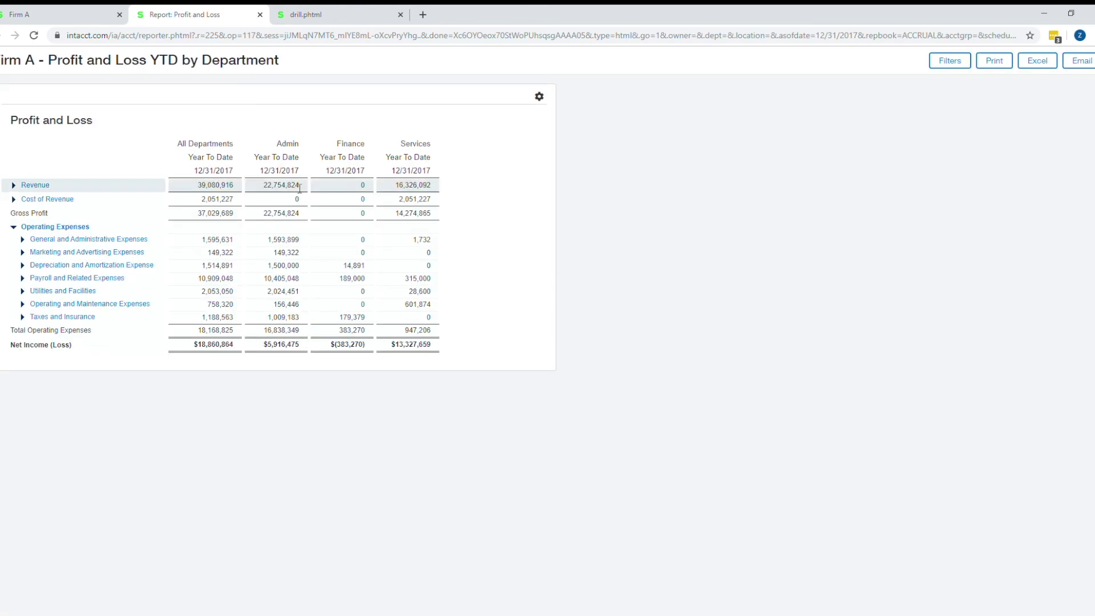